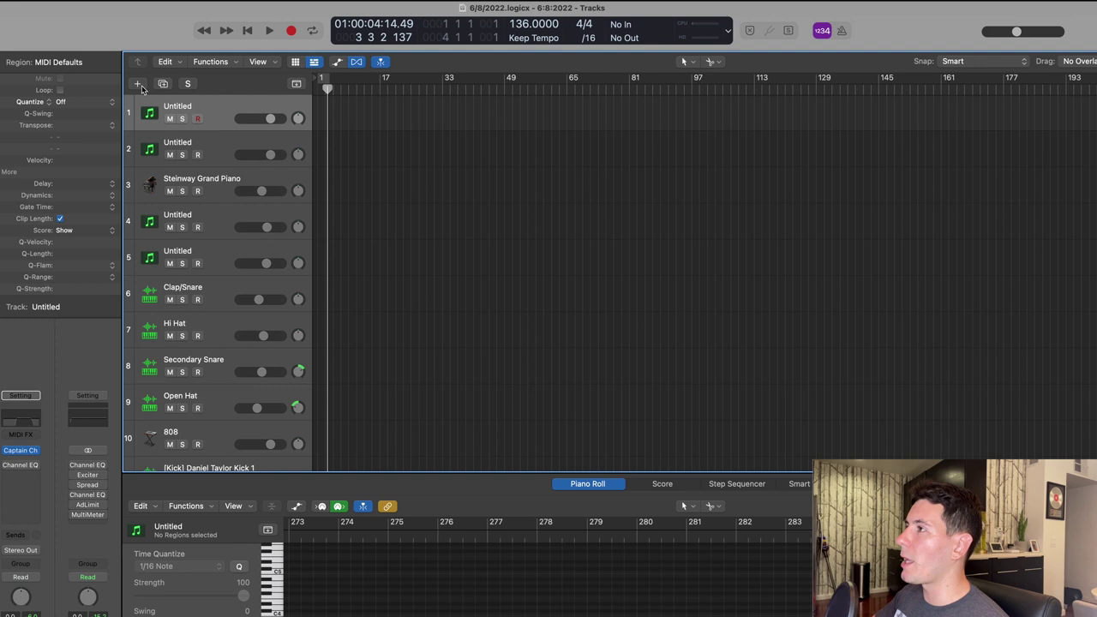
# Create a new software instrument track and load Captain Chords Epic as its instrument.
pyautogui.click(139, 85)
pyautogui.click(709, 503)
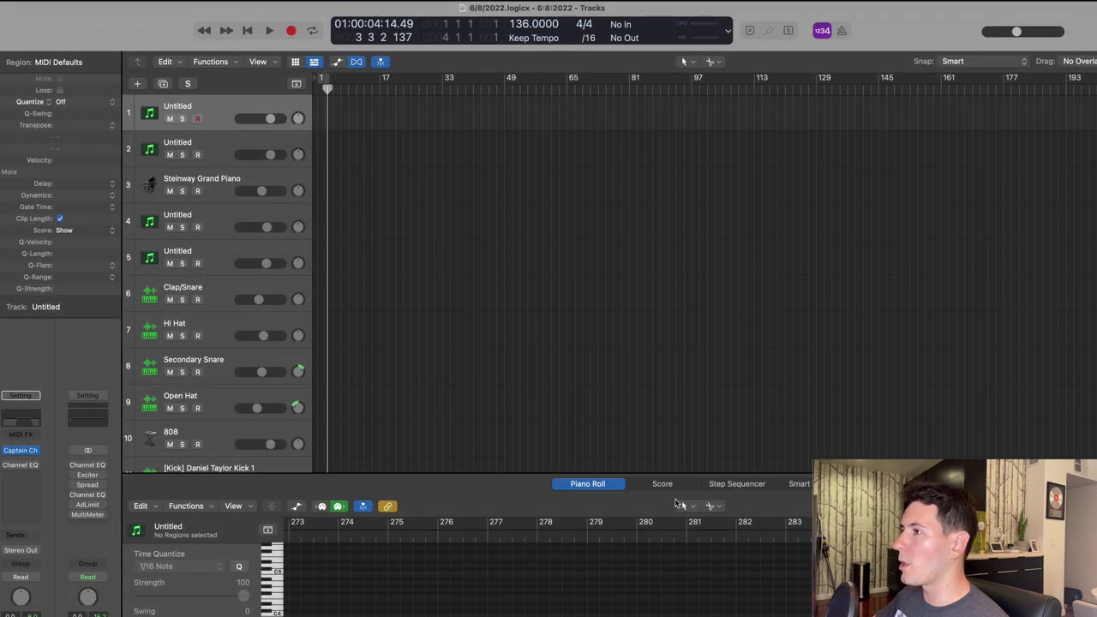
pyautogui.click(26, 454)
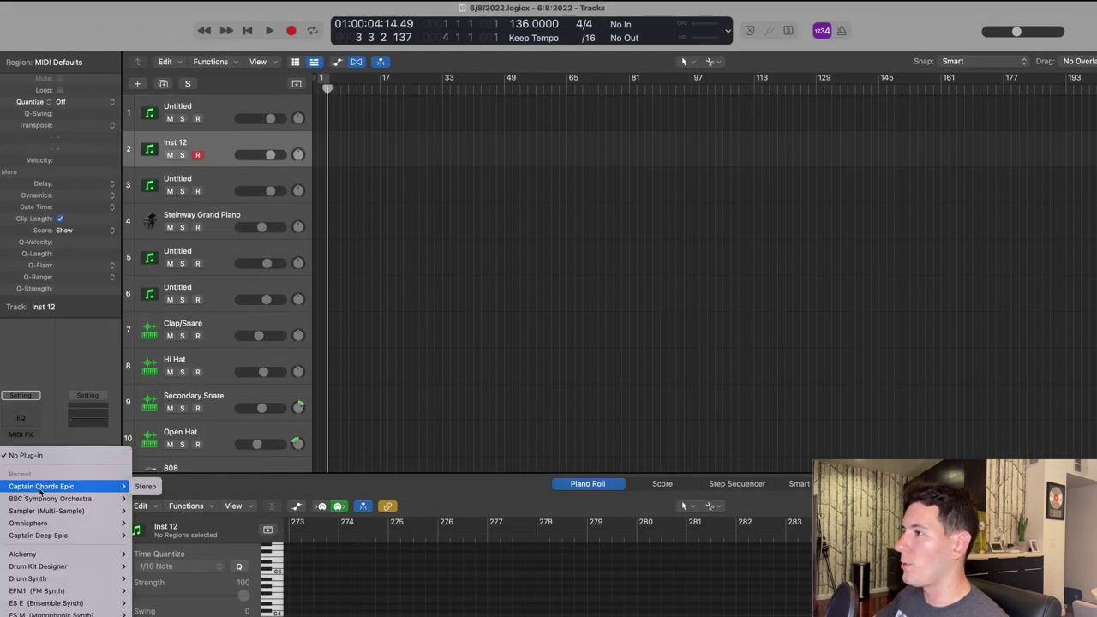
pyautogui.click(145, 486)
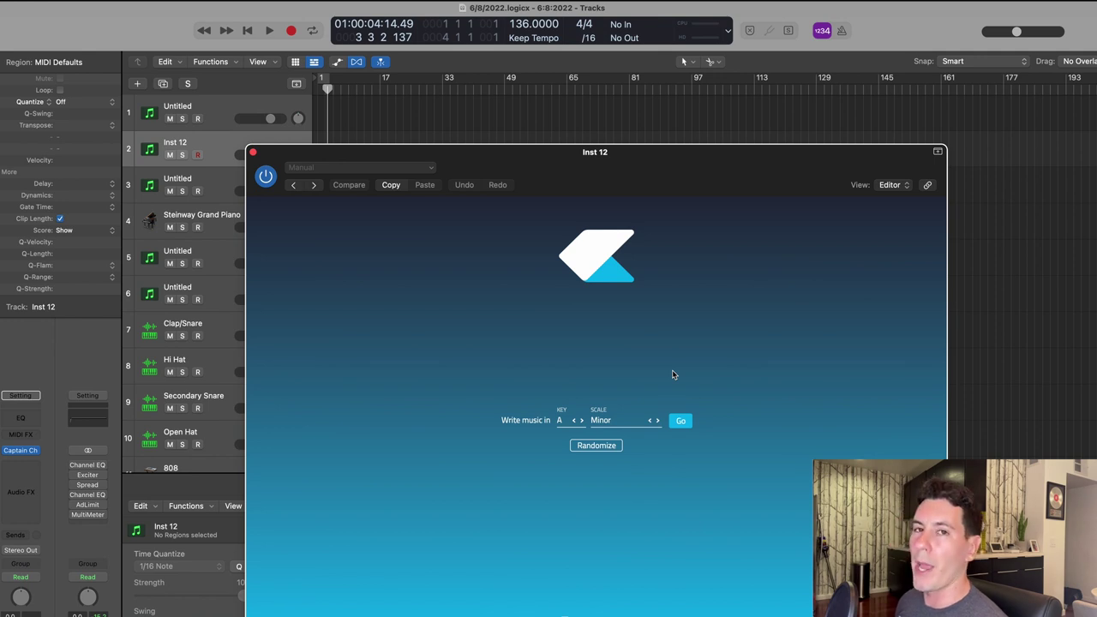
# Set the key to D minor and fill bars 1–4 with D minor chords.
pyautogui.click(566, 420)
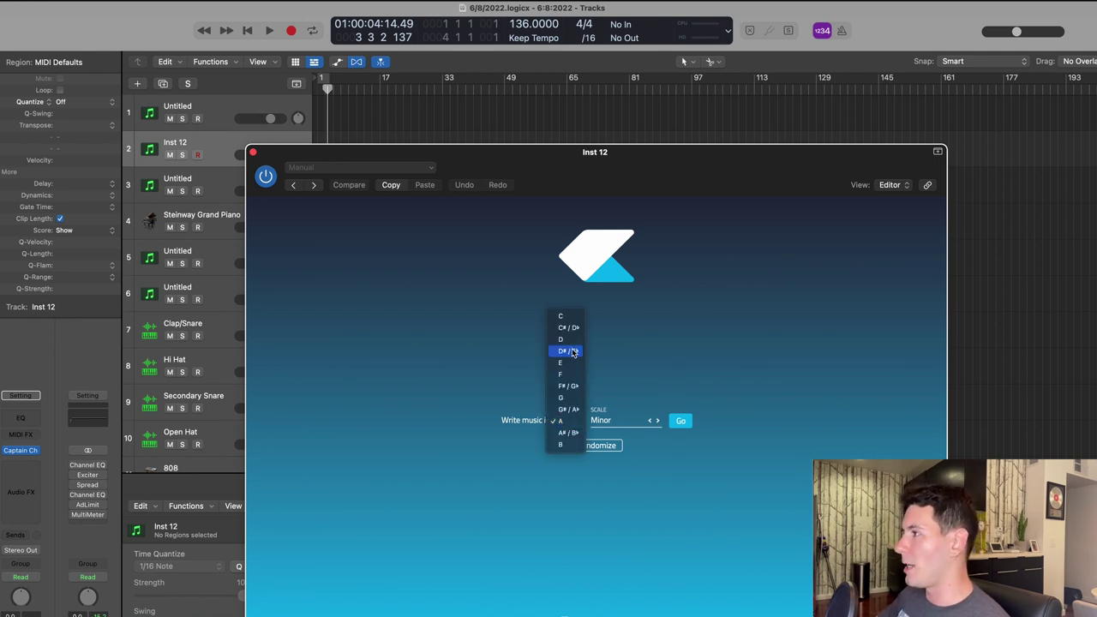
pyautogui.click(566, 340)
pyautogui.click(681, 421)
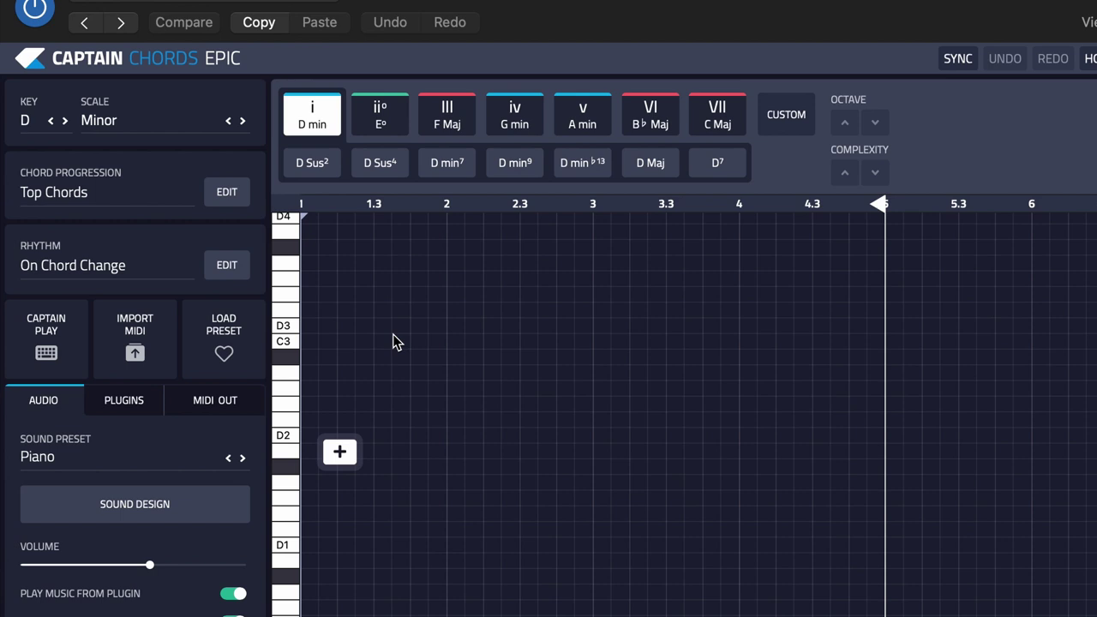
pyautogui.click(346, 461)
pyautogui.click(484, 427)
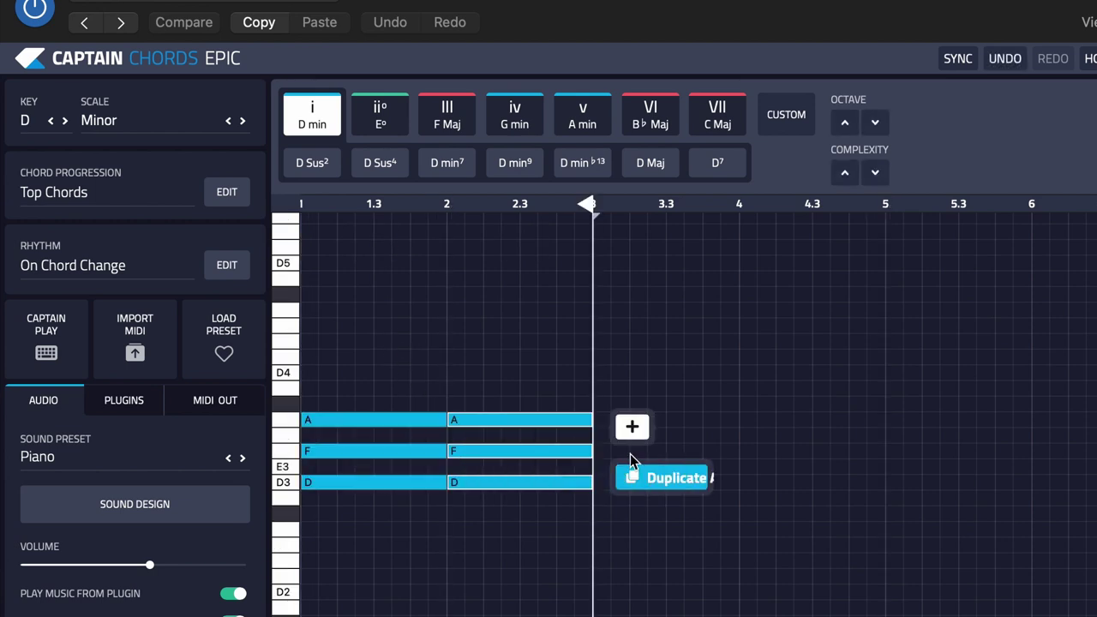
pyautogui.click(638, 432)
pyautogui.click(778, 423)
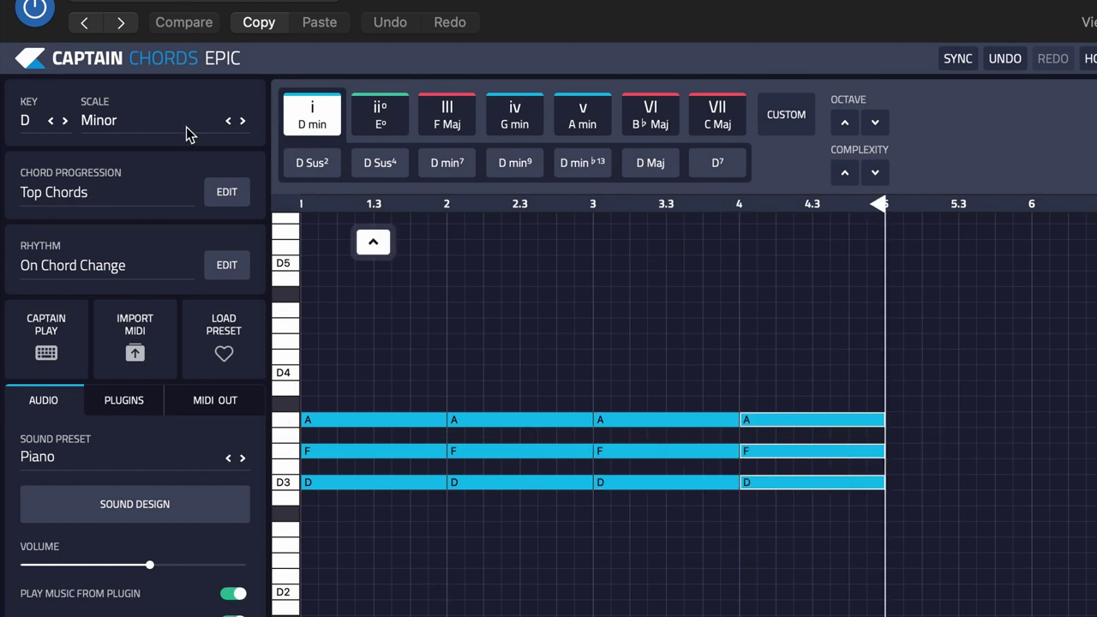
# Change bar 2 to G minor, bar 3 to B♭ major and bar 4 to C7.
pyautogui.click(504, 378)
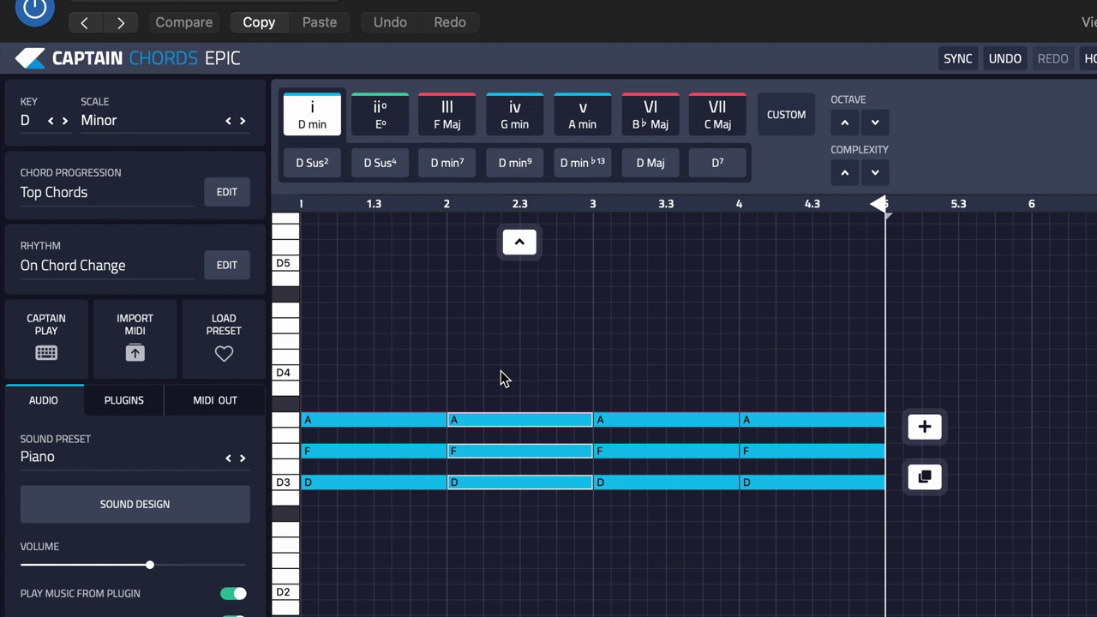
pyautogui.click(648, 377)
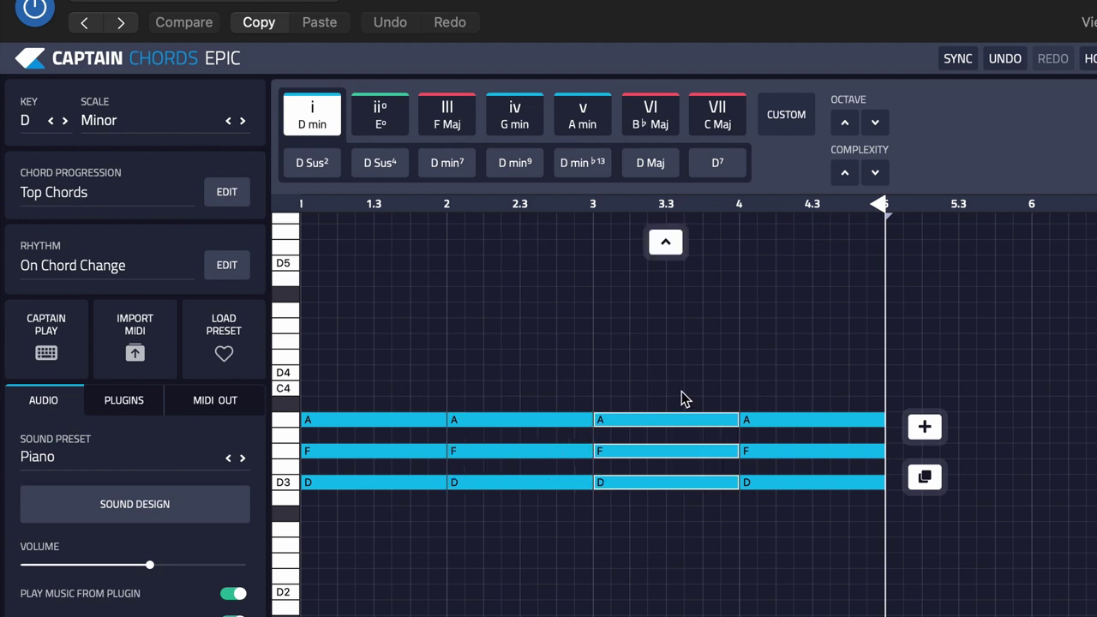
pyautogui.click(506, 382)
pyautogui.click(370, 129)
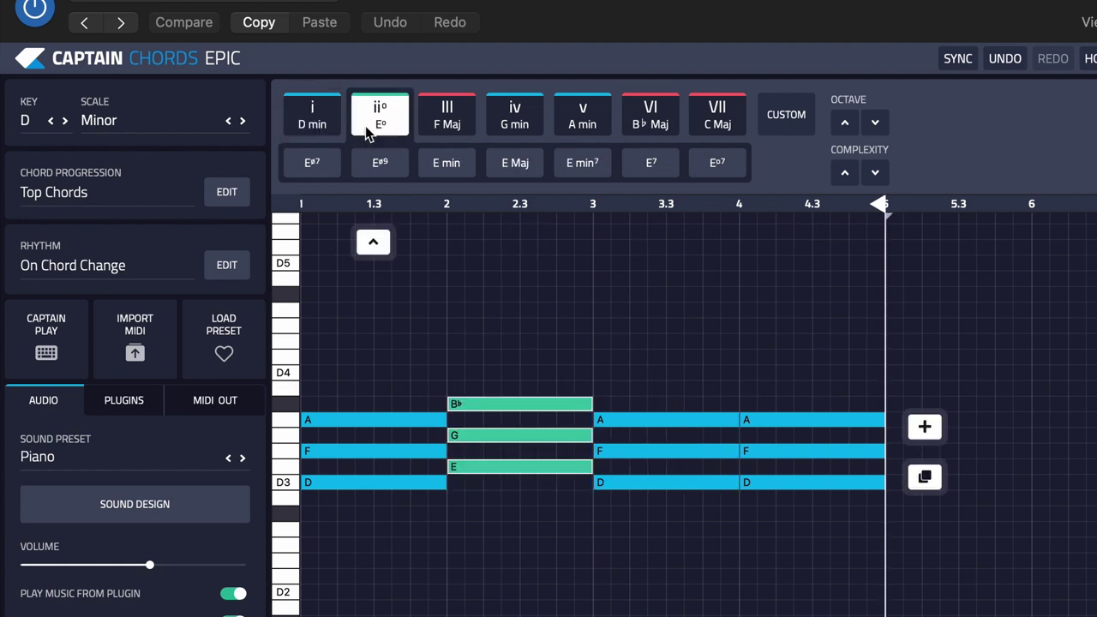
pyautogui.click(462, 126)
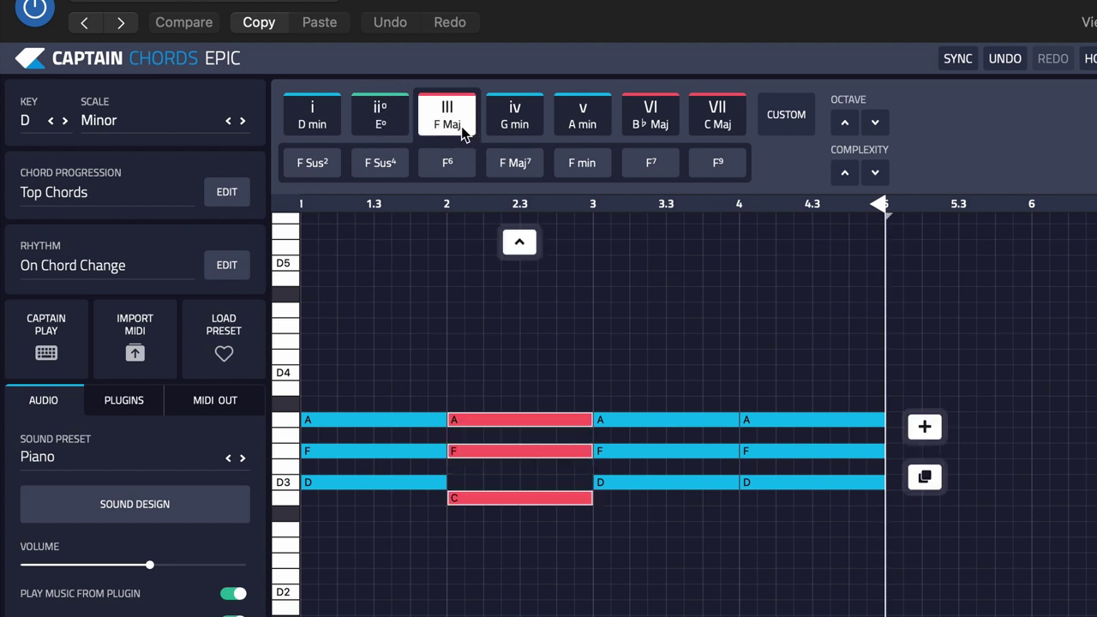
pyautogui.click(532, 136)
pyautogui.click(694, 368)
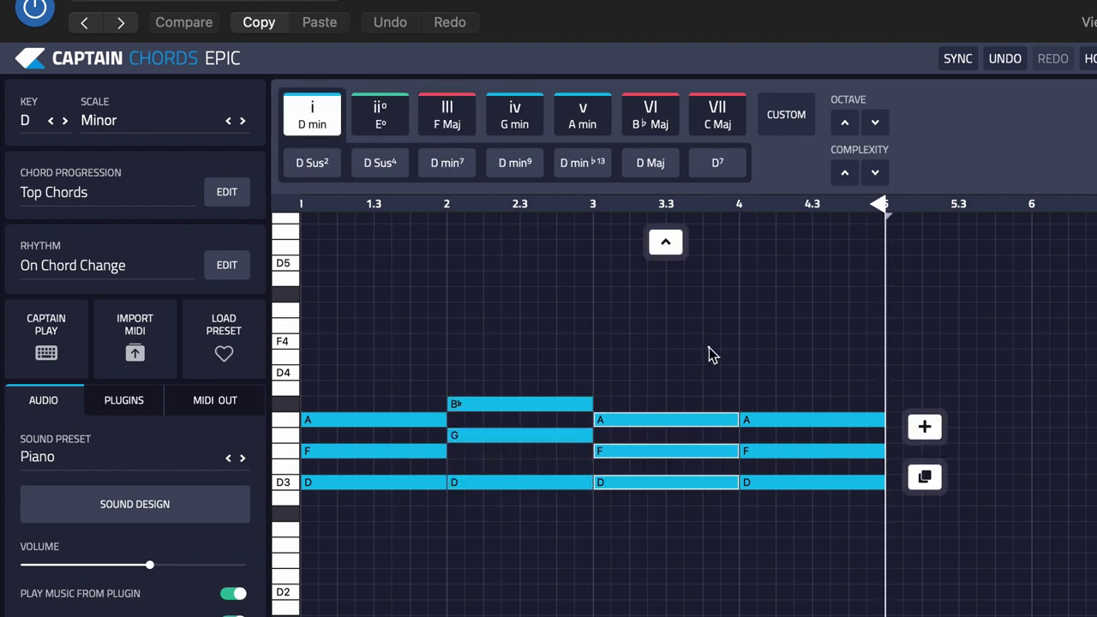
pyautogui.click(656, 128)
pyautogui.click(781, 317)
pyautogui.moveTo(717, 115)
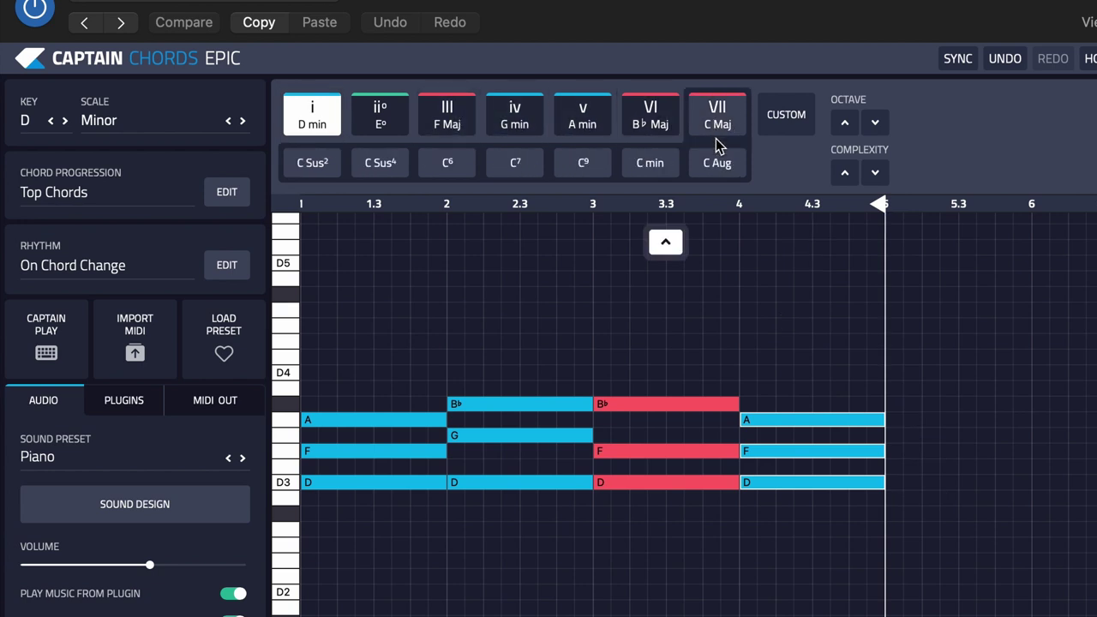
pyautogui.click(530, 164)
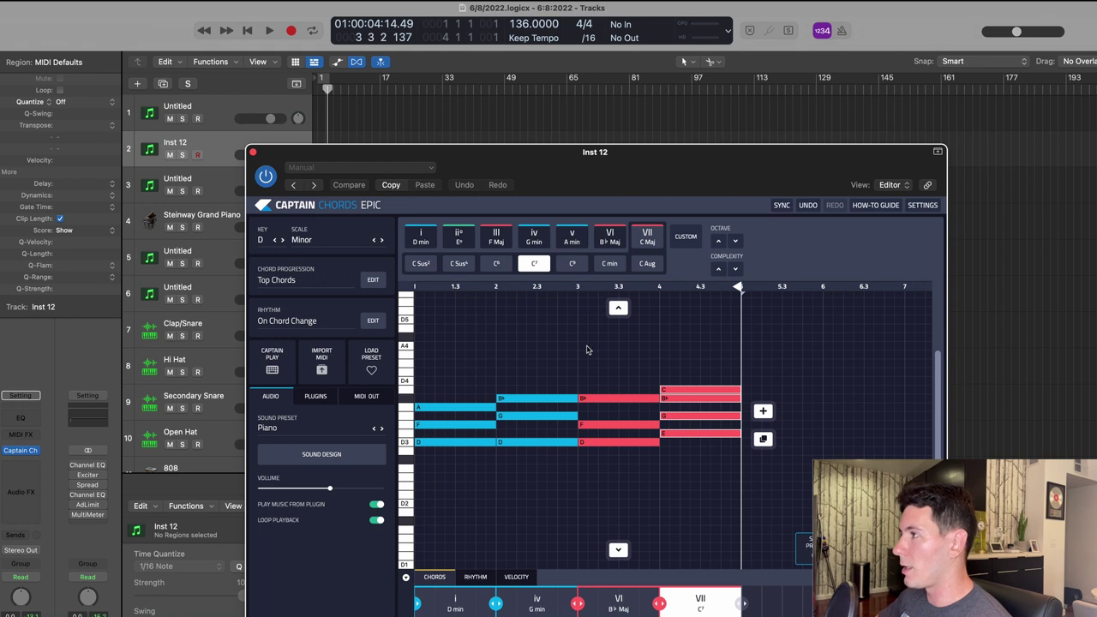
# Audition the D min–G min–B♭–C7 progression, then delete all four chords from the grid.
pyautogui.click(462, 93)
pyautogui.press('space')
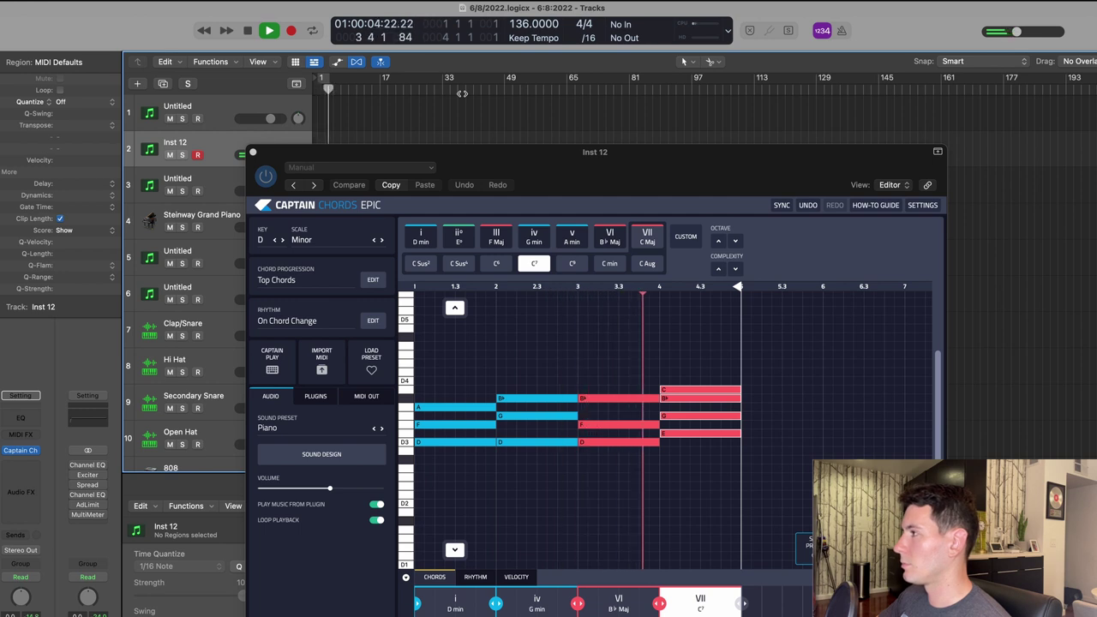
pyautogui.press('space')
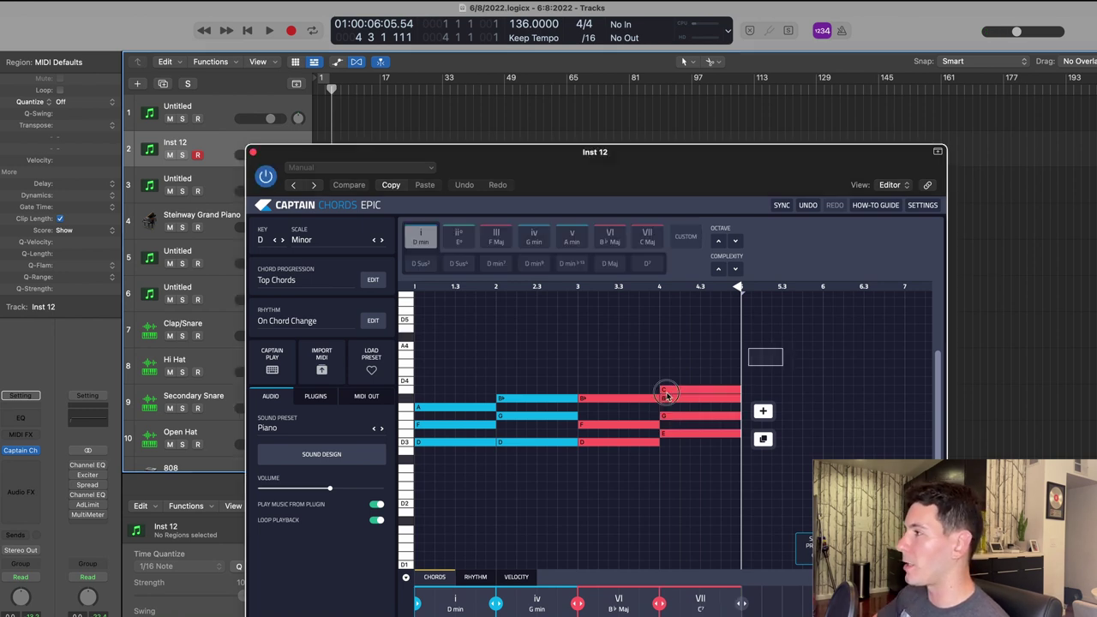
pyautogui.moveTo(782, 346); pyautogui.dragTo(429, 515)
pyautogui.press('Delete')
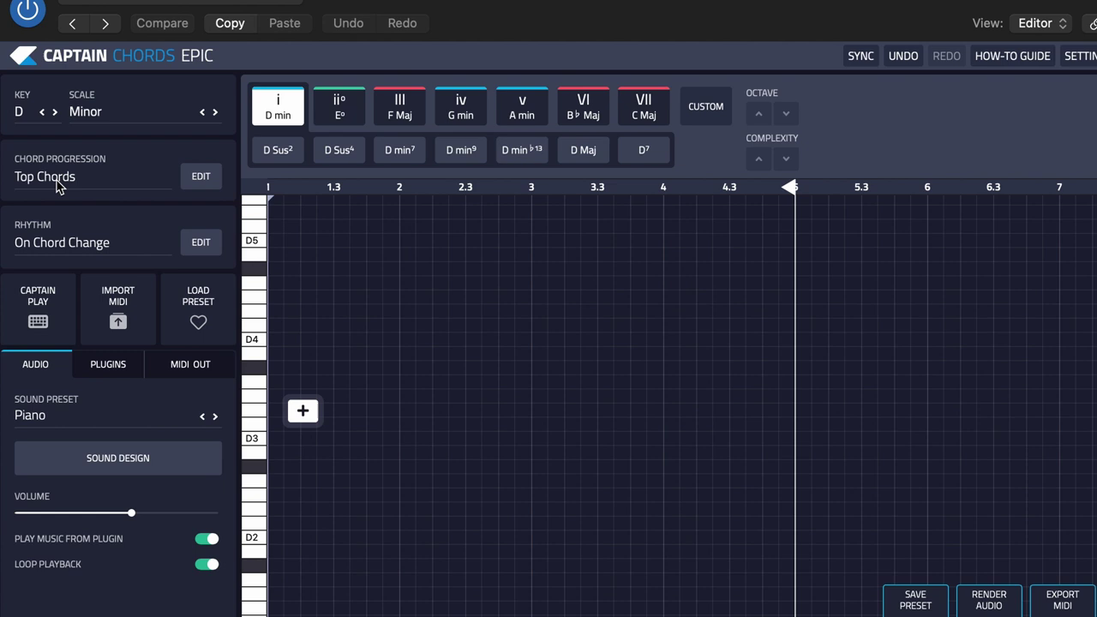
# Load the Trap + Hip Hop bank's Best Trap Chords progression and play it back.
pyautogui.click(53, 184)
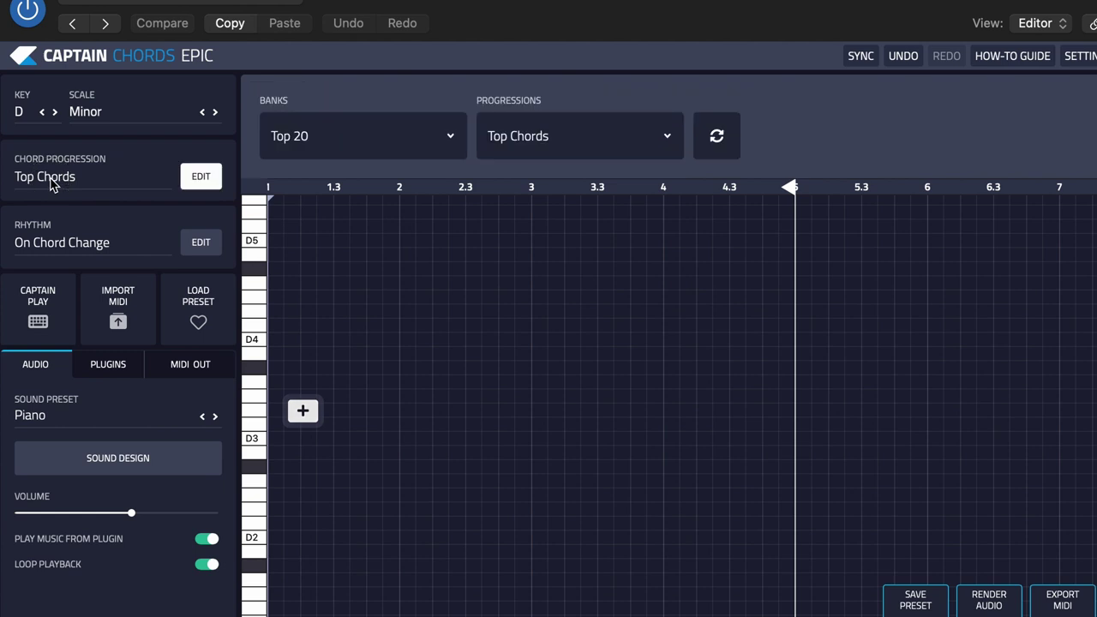
pyautogui.click(372, 151)
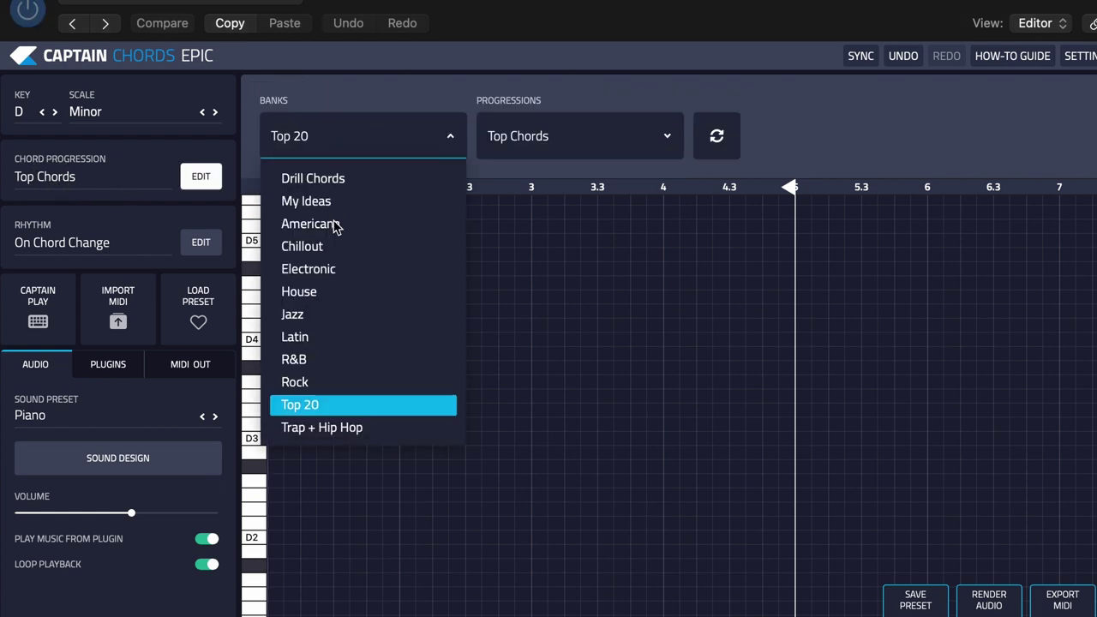
pyautogui.scroll(1, 334, 226)
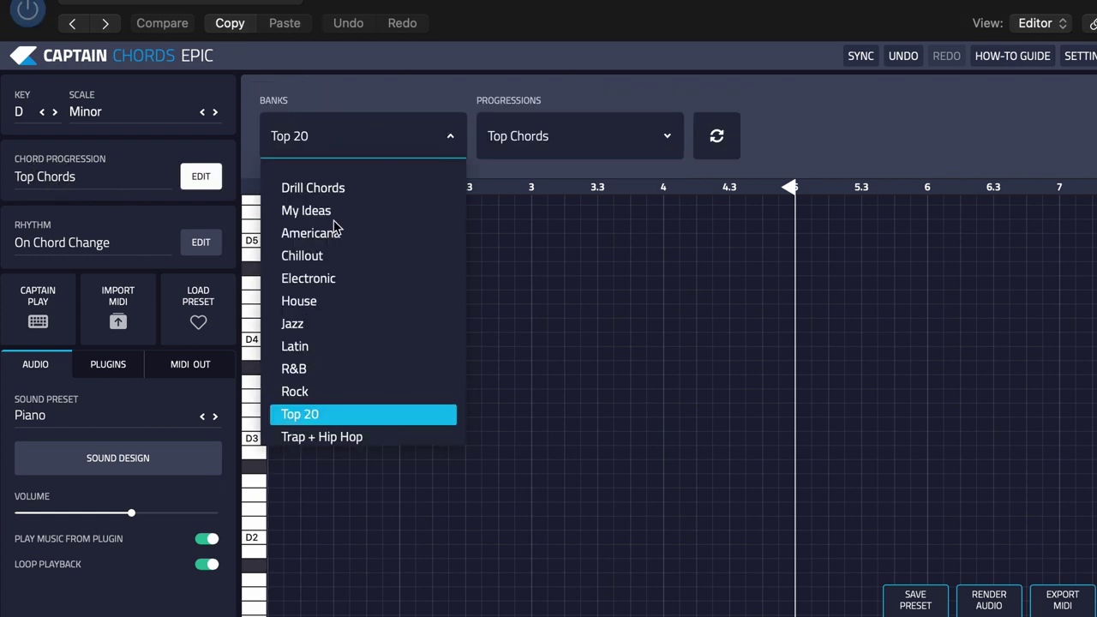
pyautogui.click(325, 439)
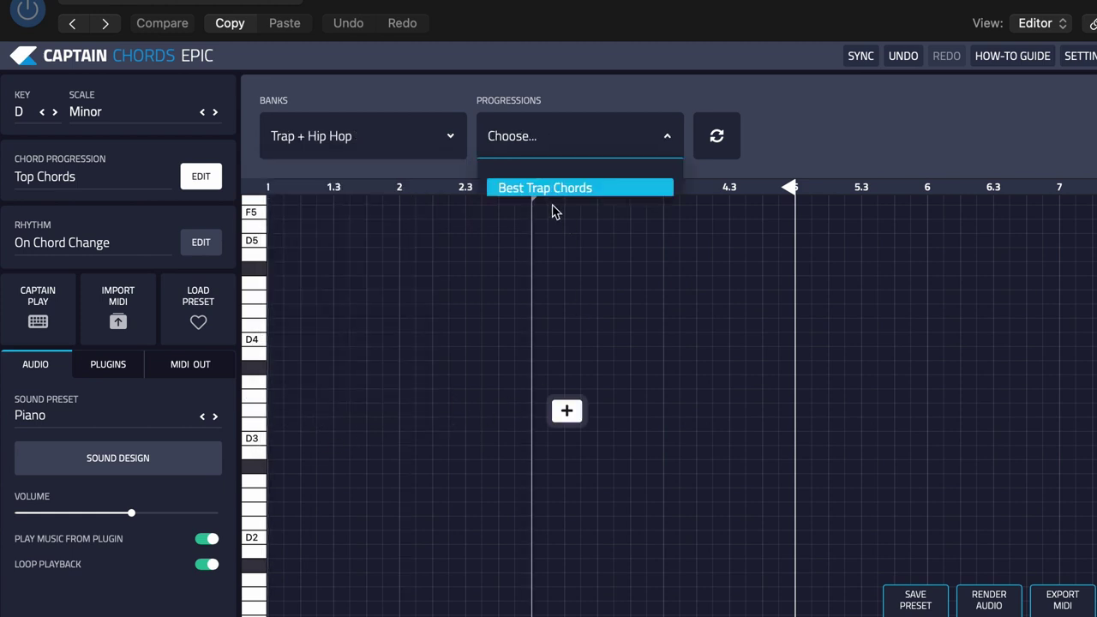
pyautogui.click(531, 190)
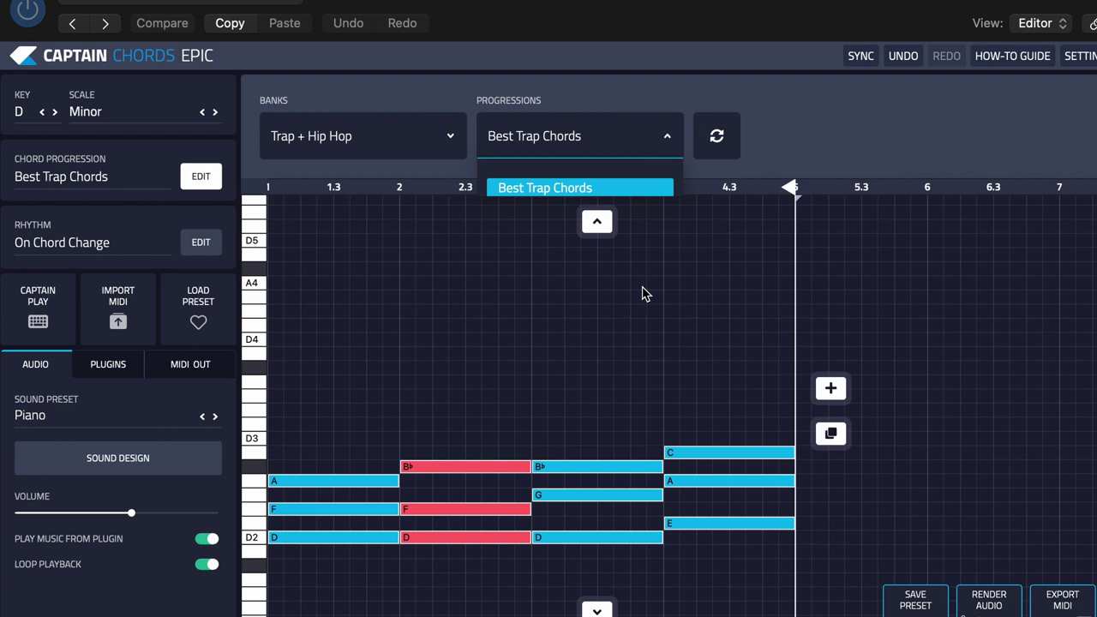
pyautogui.scroll(-2, 645, 293)
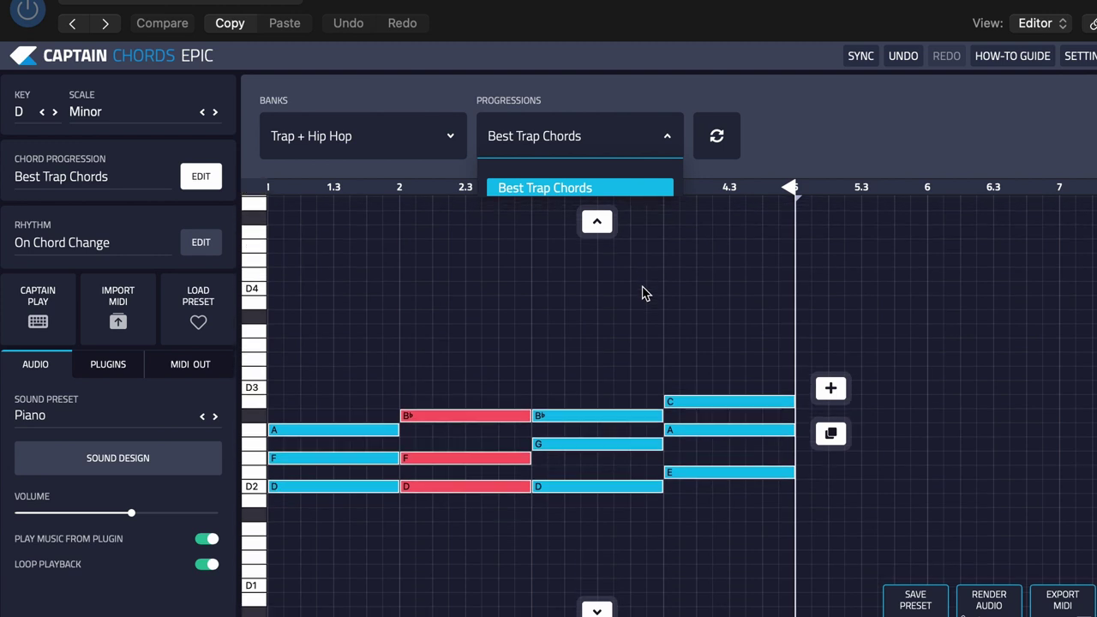
pyautogui.press('space')
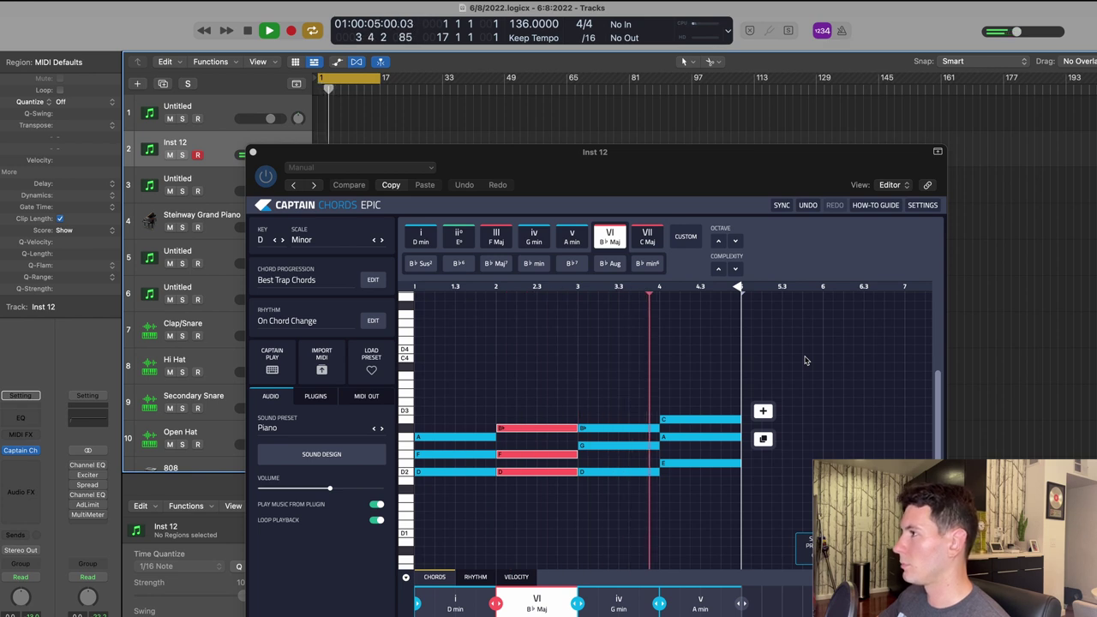
# Raise the Best Trap Chords progression one octave, select its G minor chord, and replay it.
pyautogui.press('space')
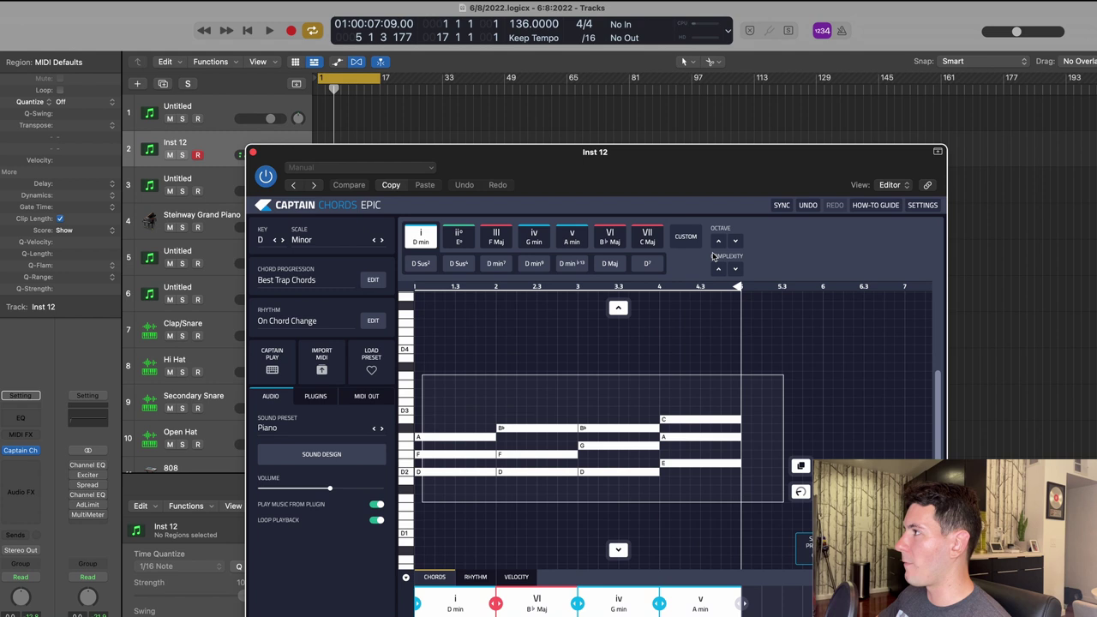
pyautogui.click(718, 242)
pyautogui.click(626, 381)
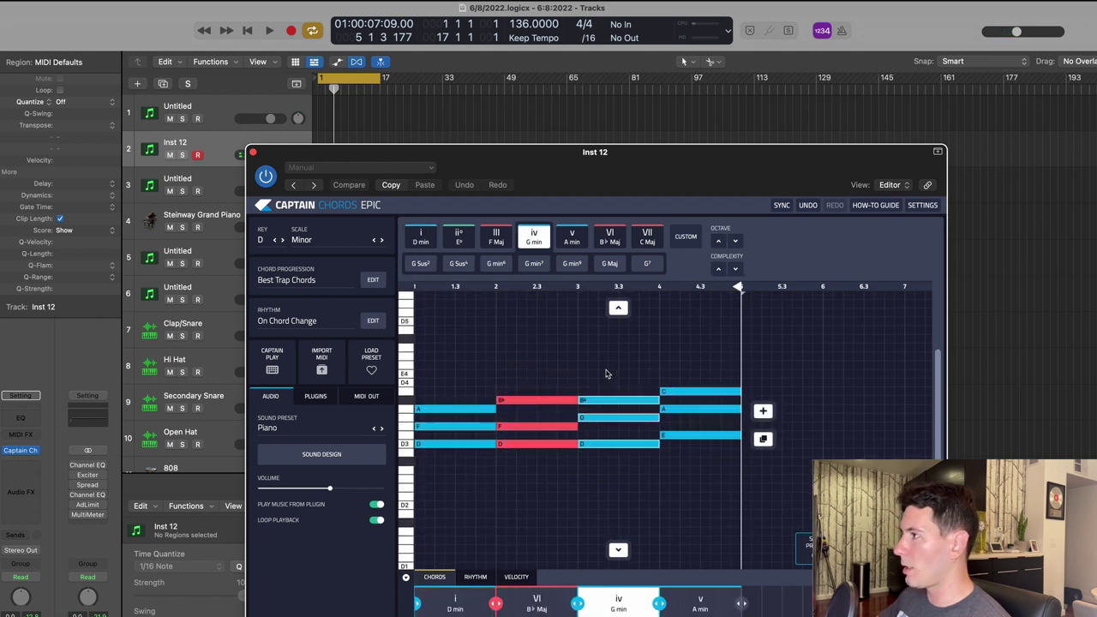
pyautogui.press('space')
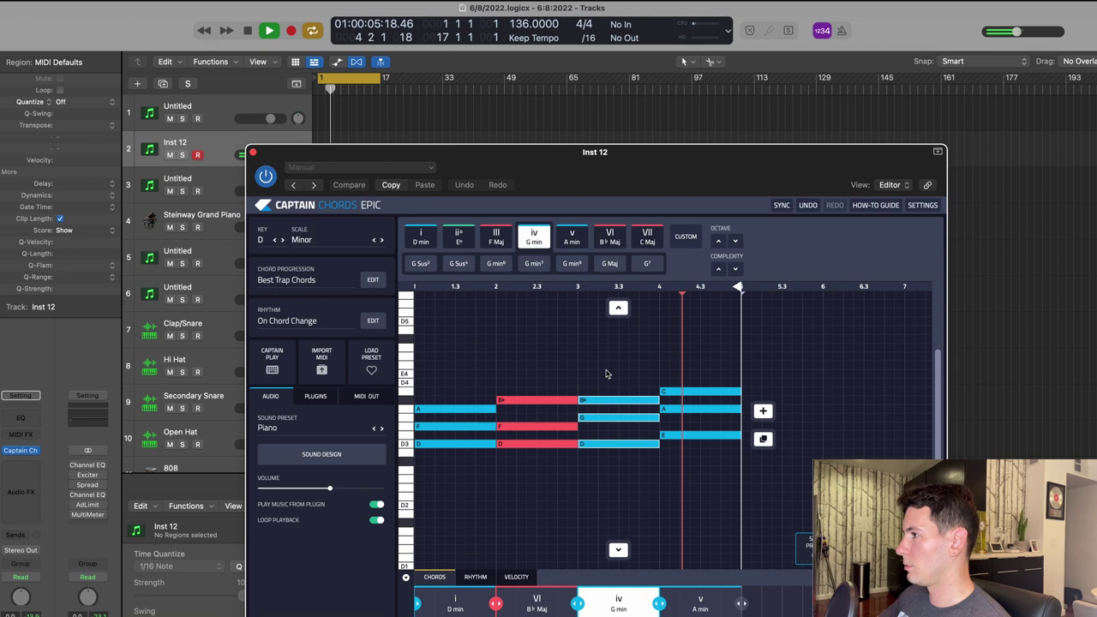
# Regenerate the trap progression three times, auditioning each, ending on D min, C Maj, G min, A min.
pyautogui.press('space')
pyautogui.click(303, 285)
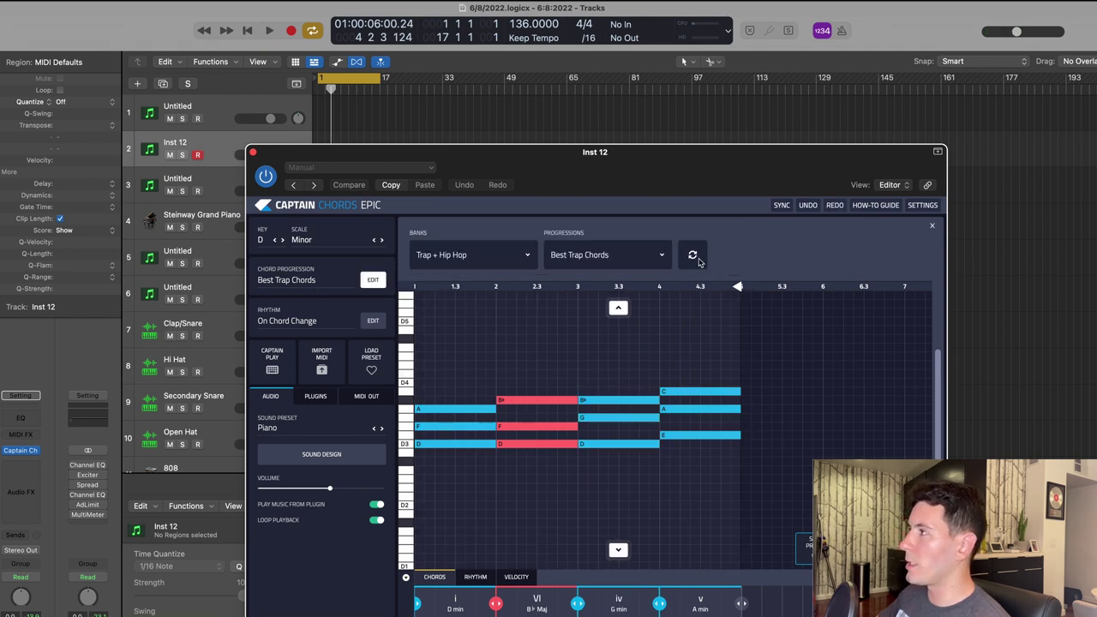
pyautogui.click(694, 258)
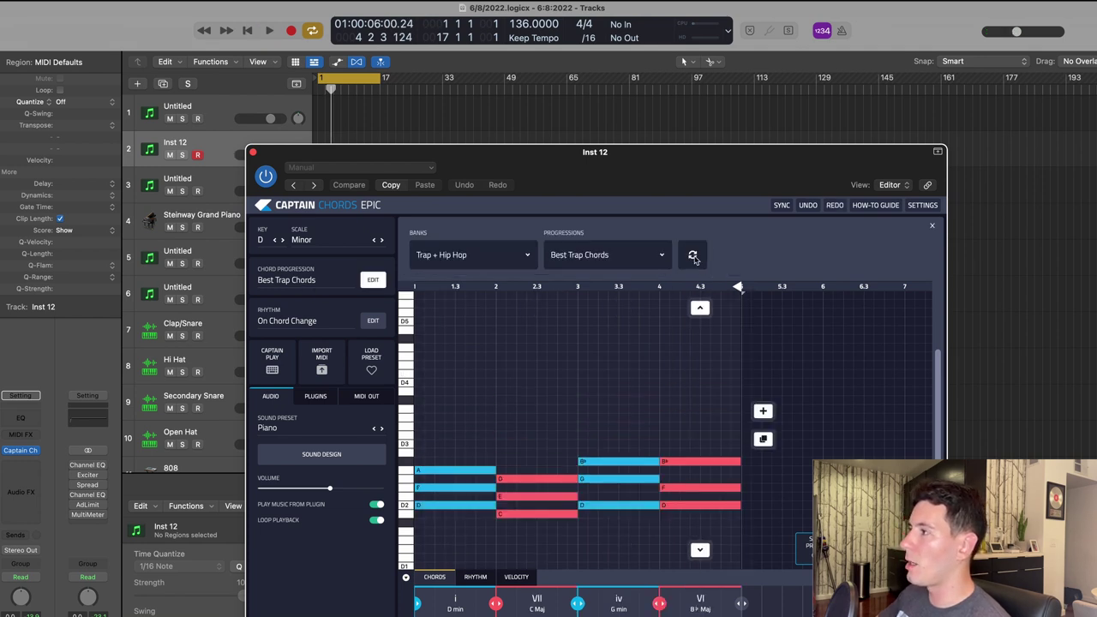
pyautogui.scroll(-2, 647, 343)
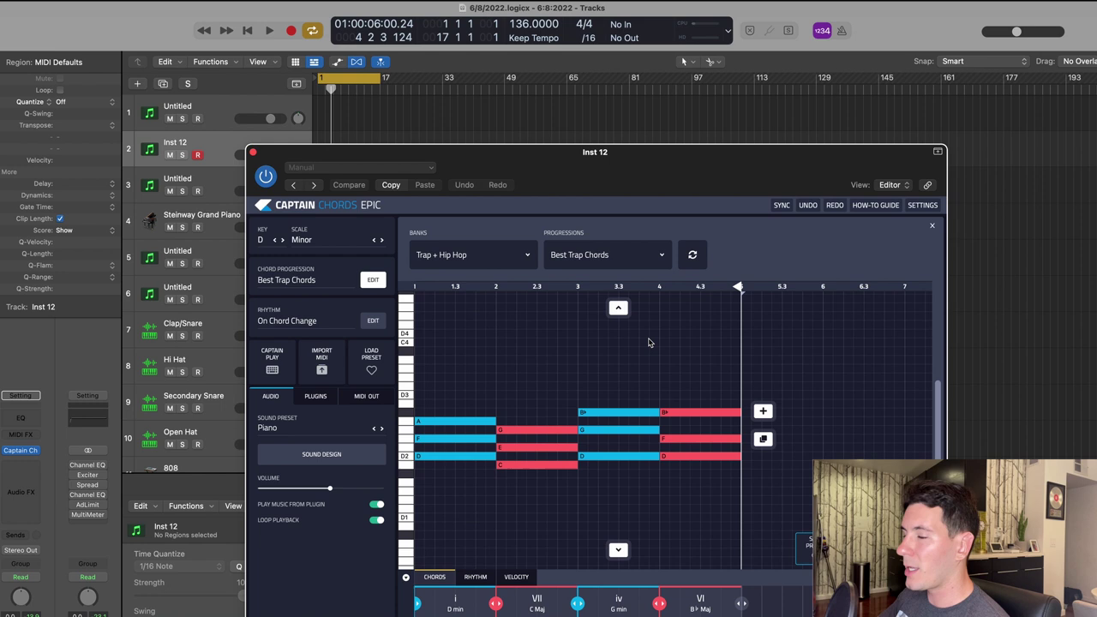
pyautogui.press('space')
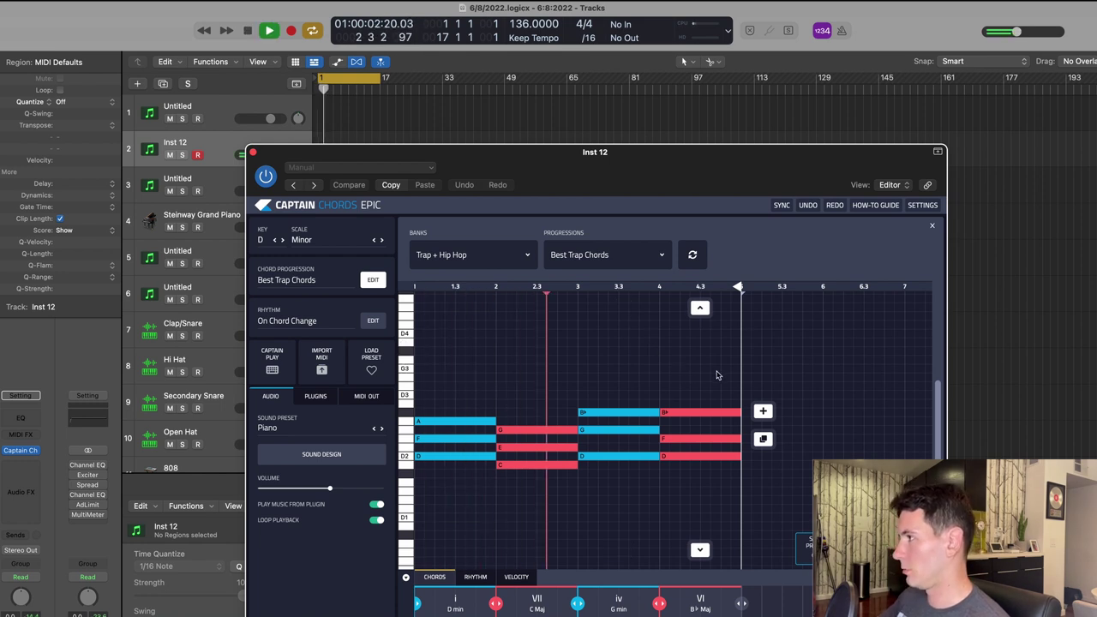
pyautogui.press('space')
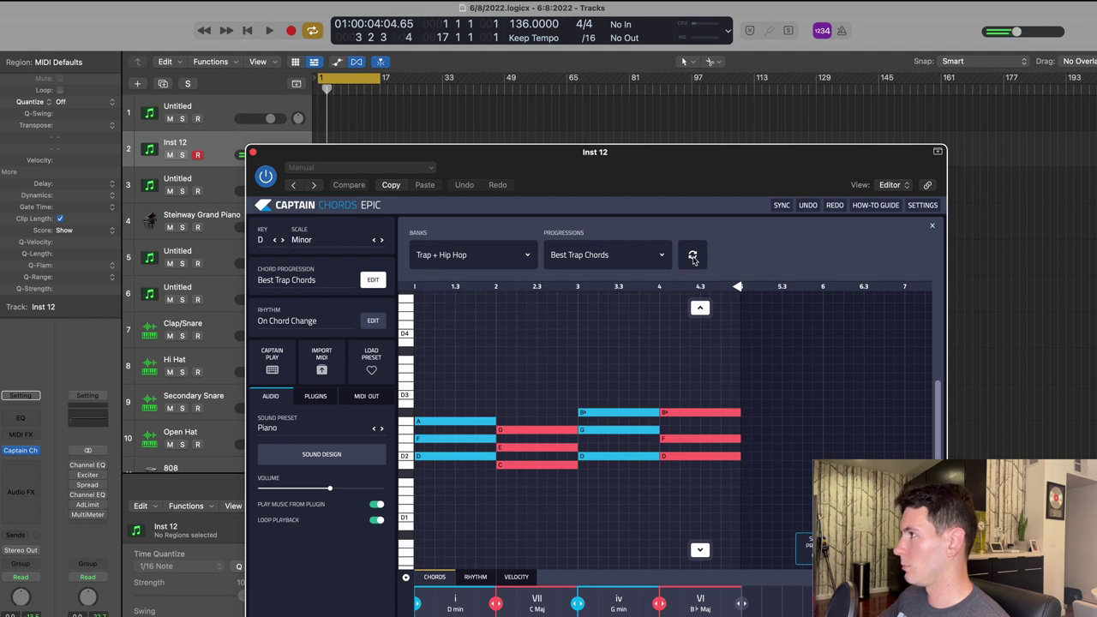
pyautogui.click(693, 256)
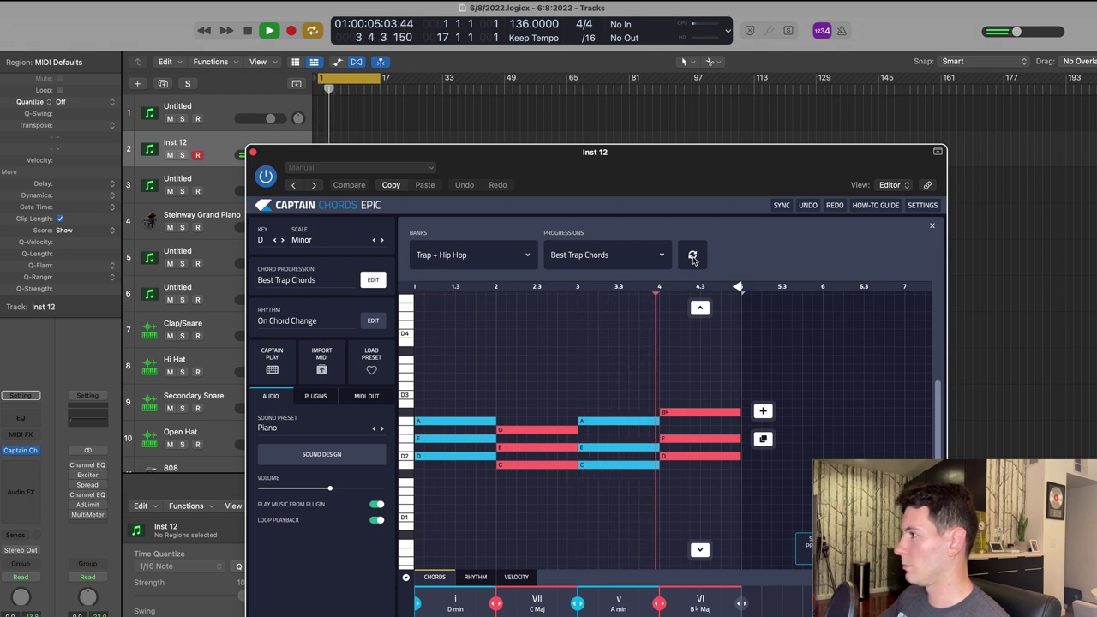
pyautogui.press('space')
pyautogui.click(693, 256)
pyautogui.press('space')
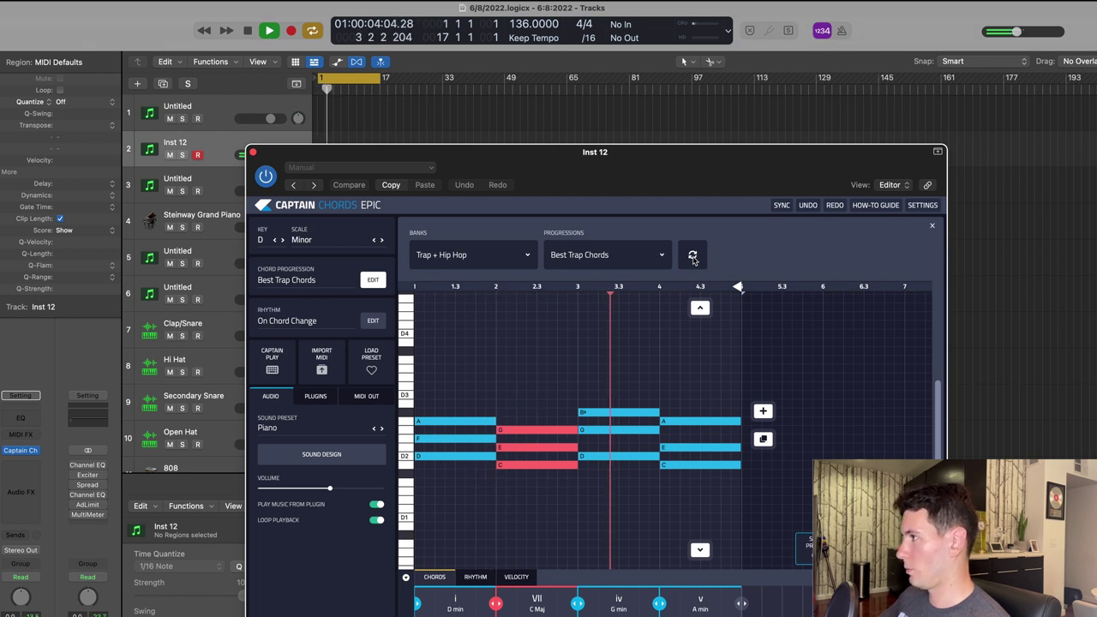
pyautogui.press('space')
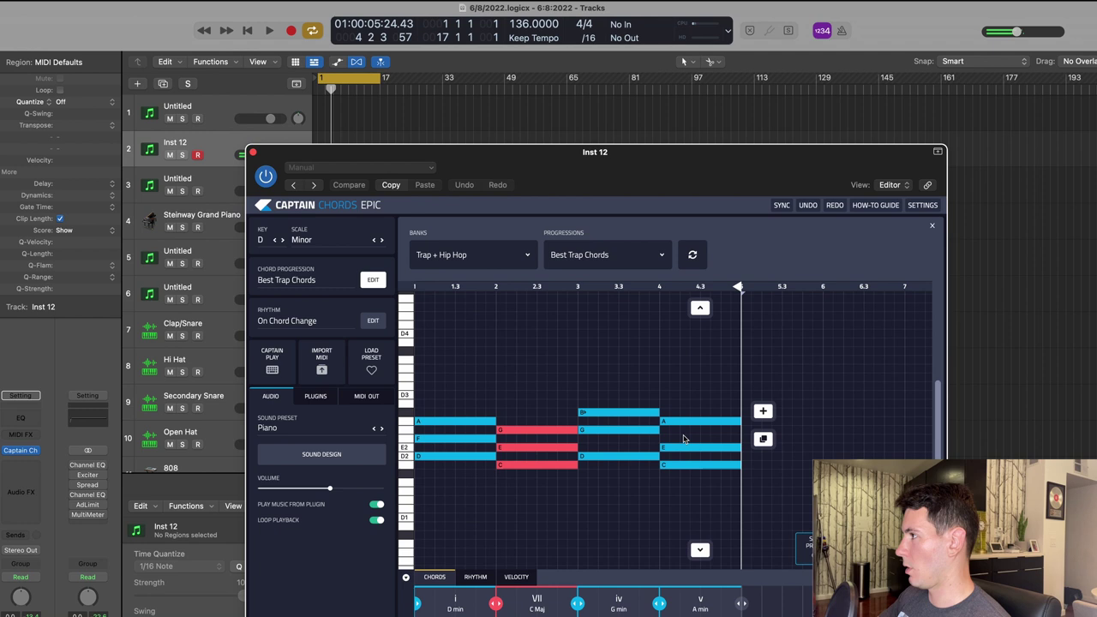
# Select the last chord and audition its variants, including B♭ major and D minor.
pyautogui.click(690, 441)
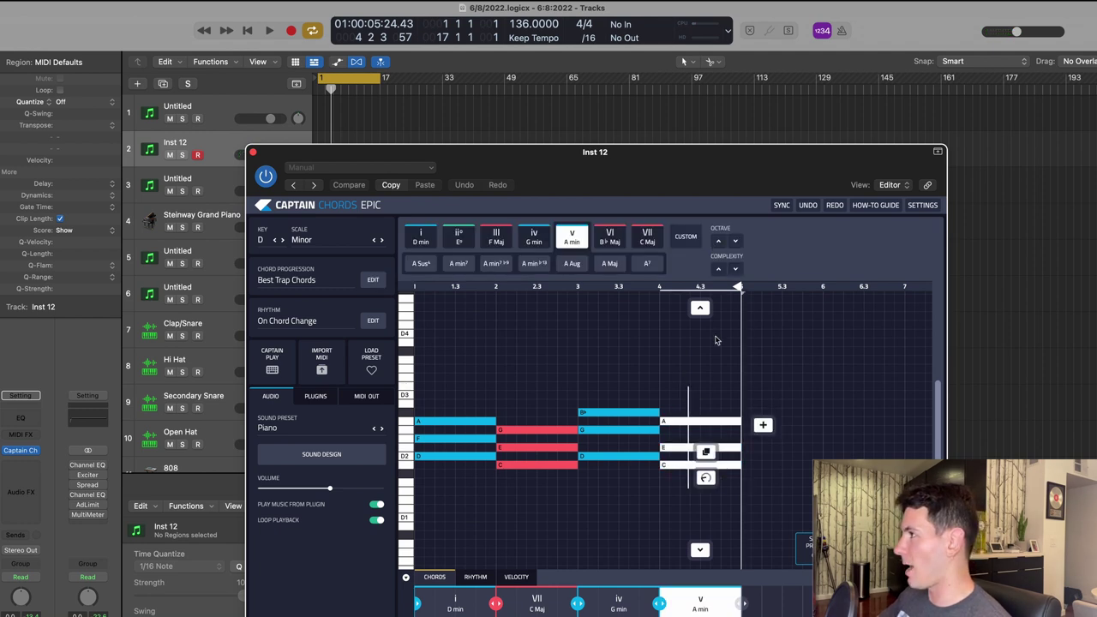
pyautogui.scroll(1, 699, 420)
pyautogui.press('space')
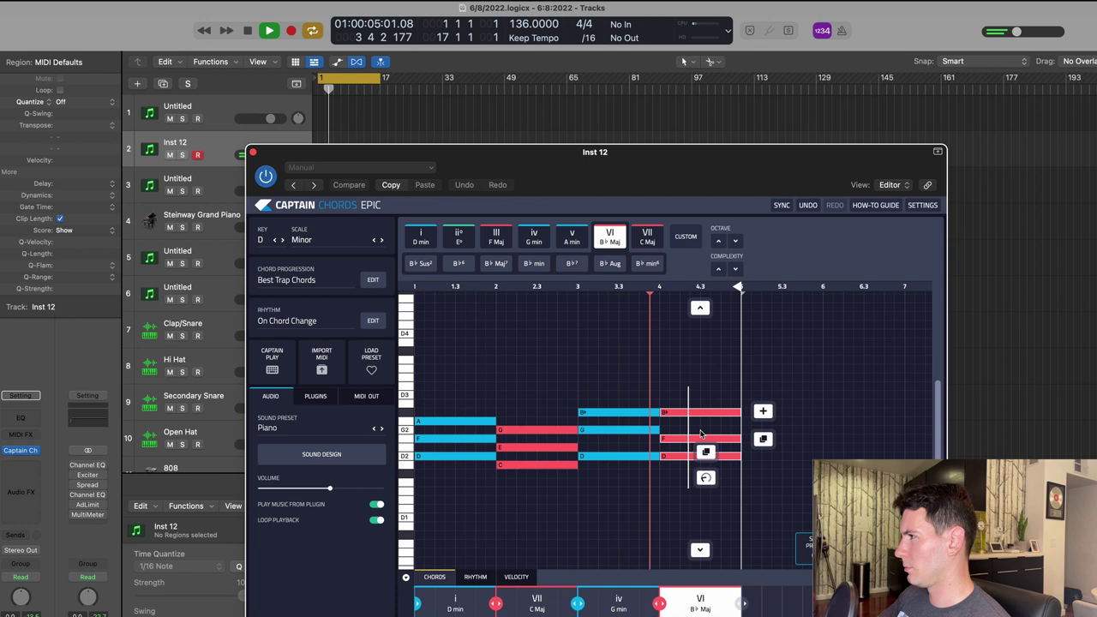
pyautogui.press('space')
pyautogui.scroll(2, 700, 437)
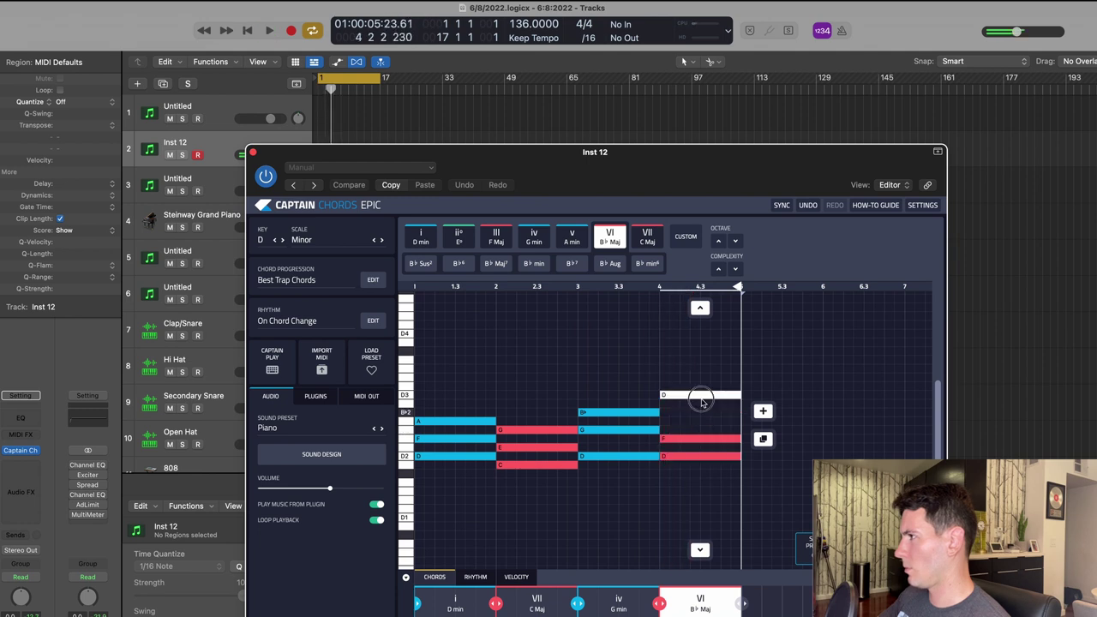
pyautogui.scroll(1, 697, 442)
pyautogui.scroll(1, 697, 439)
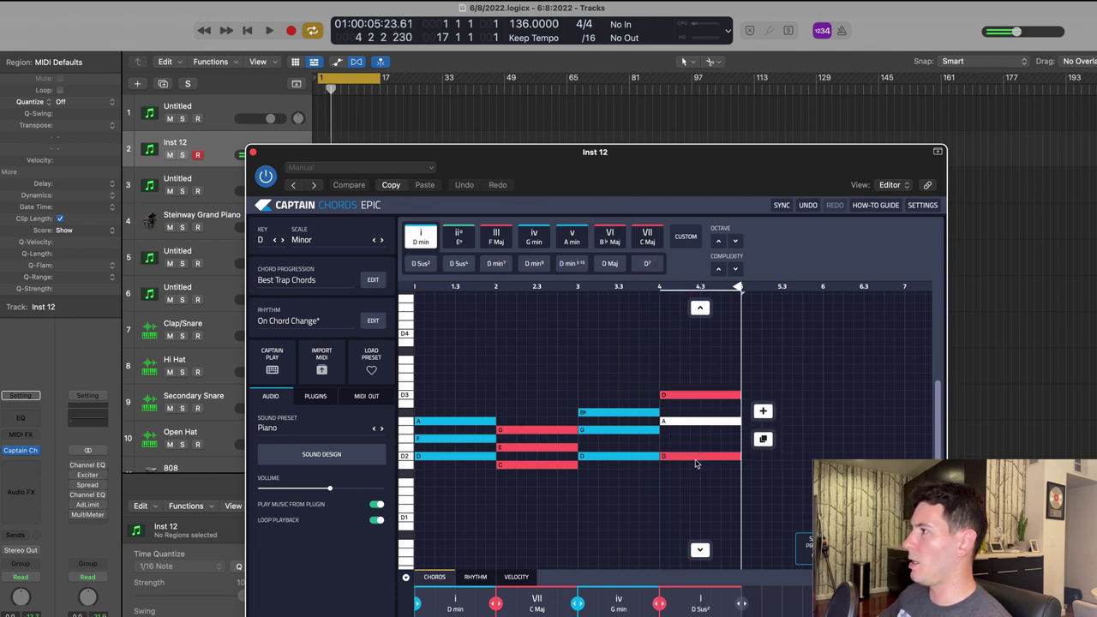
pyautogui.scroll(1, 696, 455)
# Try a D Sus² version, then drag the last chord's notes up to F major.
pyautogui.click(686, 449)
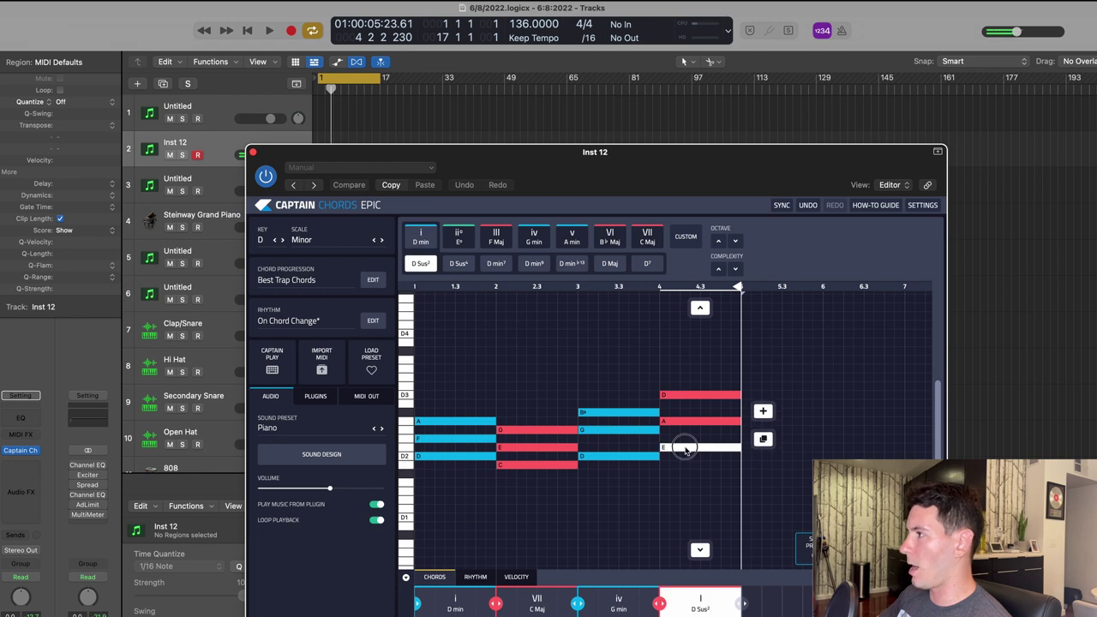
pyautogui.scroll(-1, 686, 453)
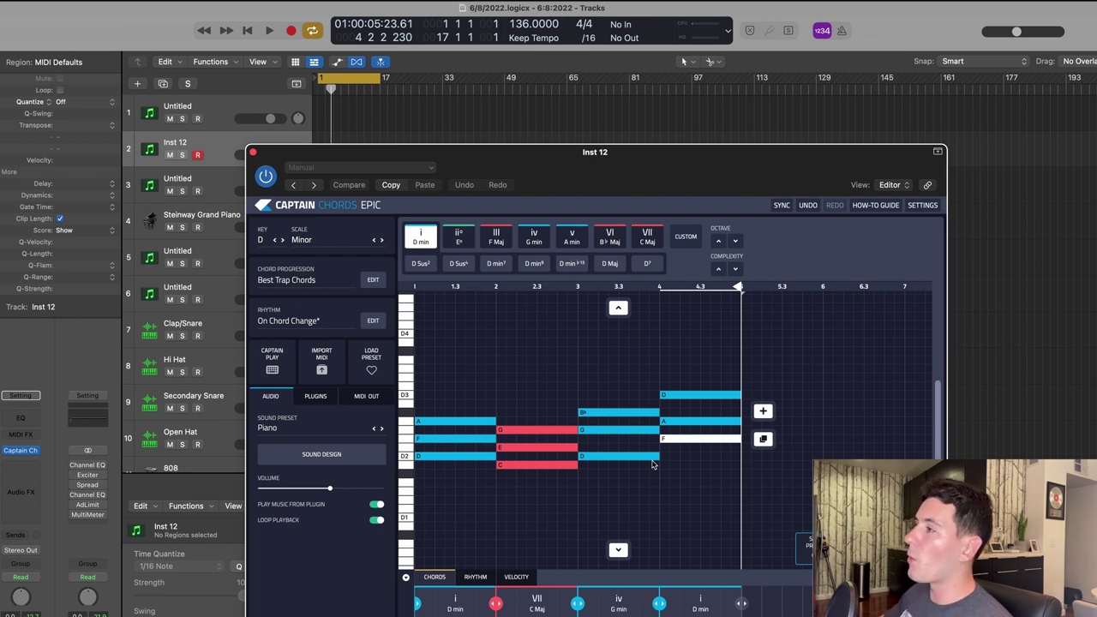
pyautogui.click(690, 439)
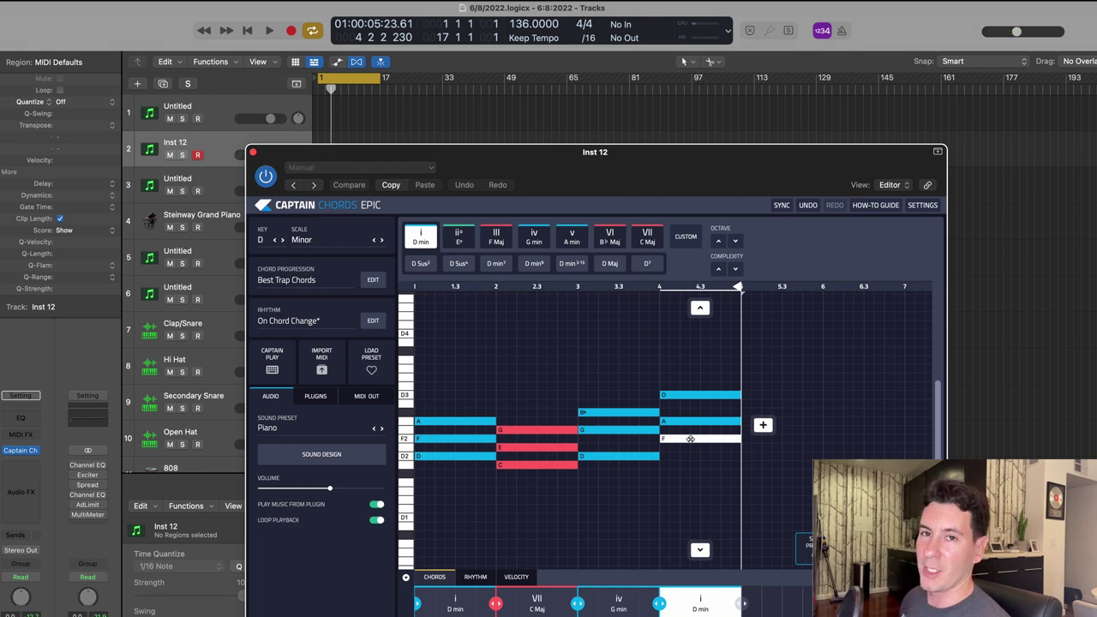
pyautogui.moveTo(690, 439); pyautogui.dragTo(697, 417)
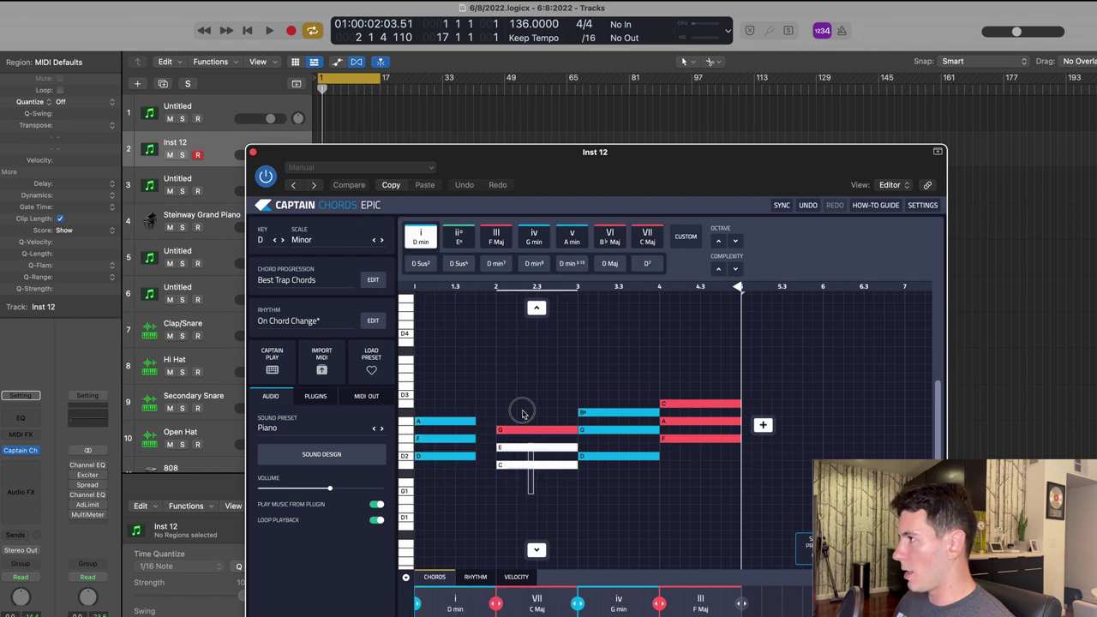
# Move the C major chord's start earlier, shortening the first chord.
pyautogui.moveTo(498, 429); pyautogui.dragTo(477, 428)
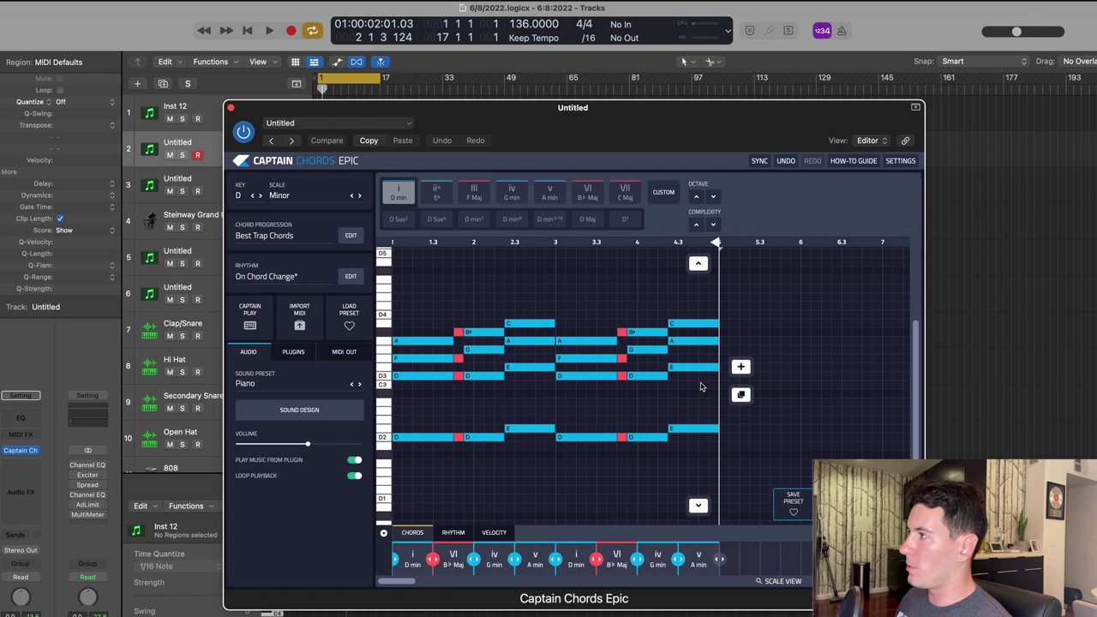
pyautogui.moveTo(702, 387); pyautogui.dragTo(409, 385)
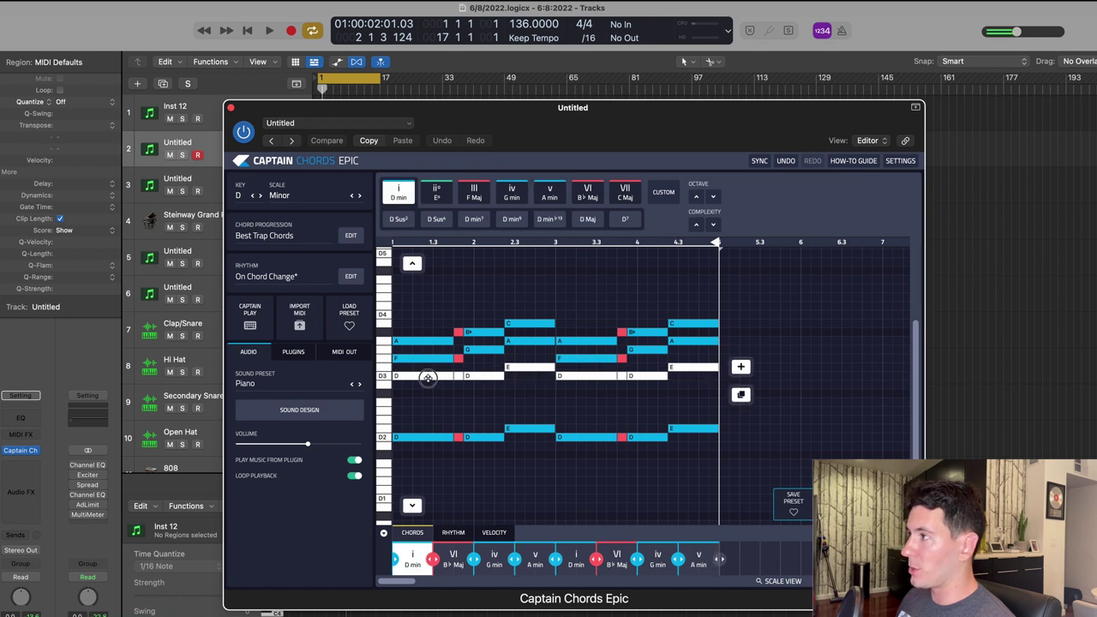
pyautogui.moveTo(427, 377)
pyautogui.mouseDown()
pyautogui.moveTo(429, 409)
pyautogui.moveTo(429, 392)
pyautogui.mouseUp()
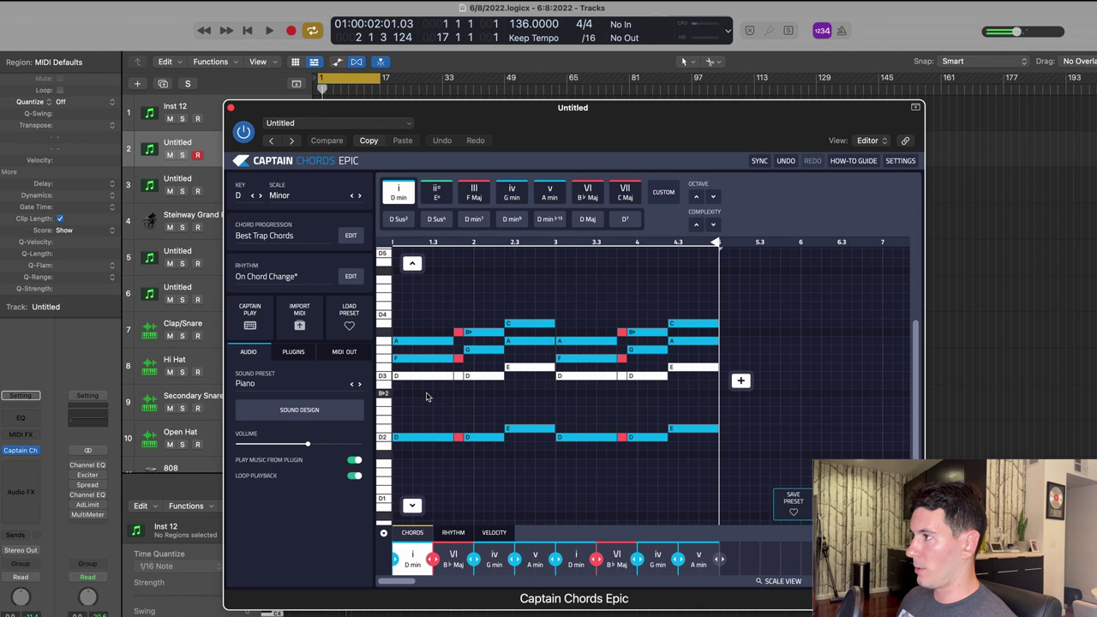
pyautogui.hotkey('ctrl', 'z')
pyautogui.hotkey('ctrl', 'z')
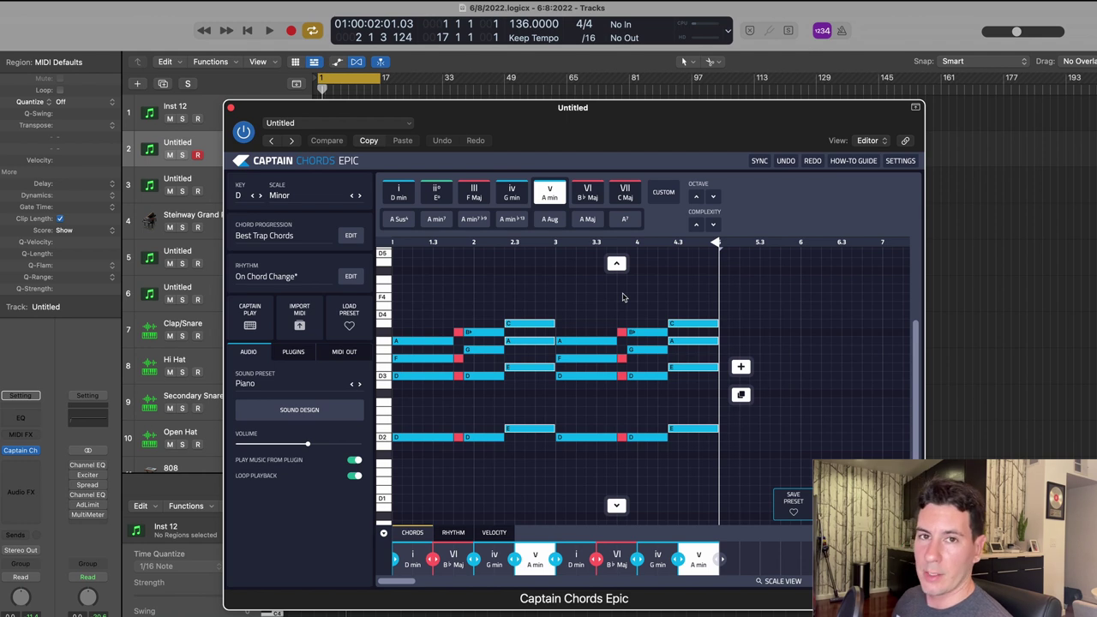
pyautogui.press('space')
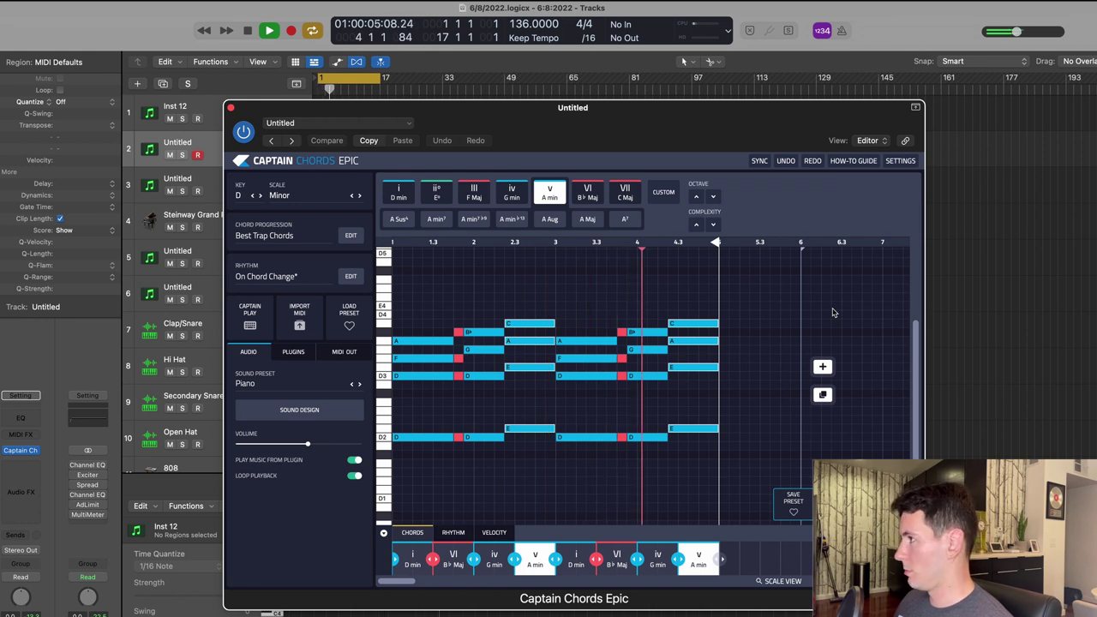
pyautogui.press('space')
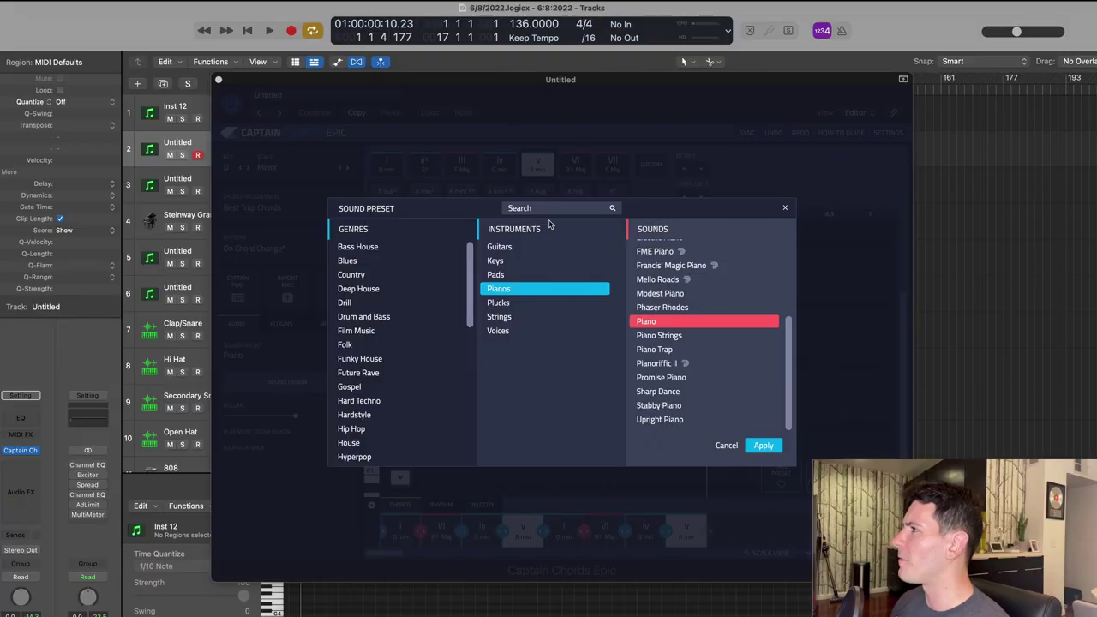
# Search the sound presets for 'bell' and apply Alternation Bell to the chords.
pyautogui.click(566, 209)
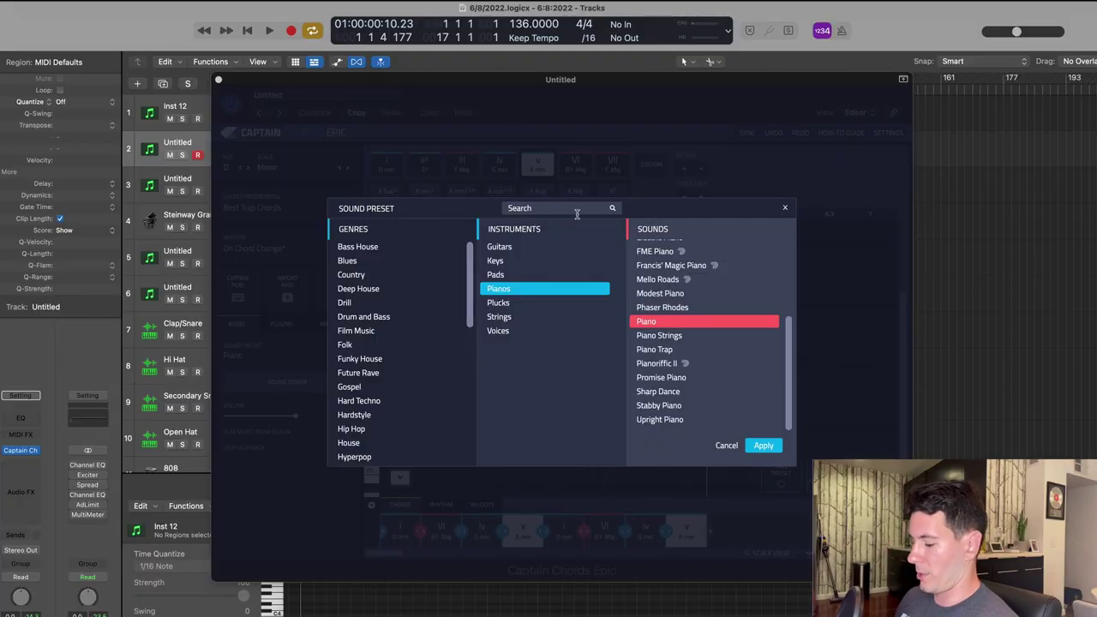
pyautogui.write('bell')
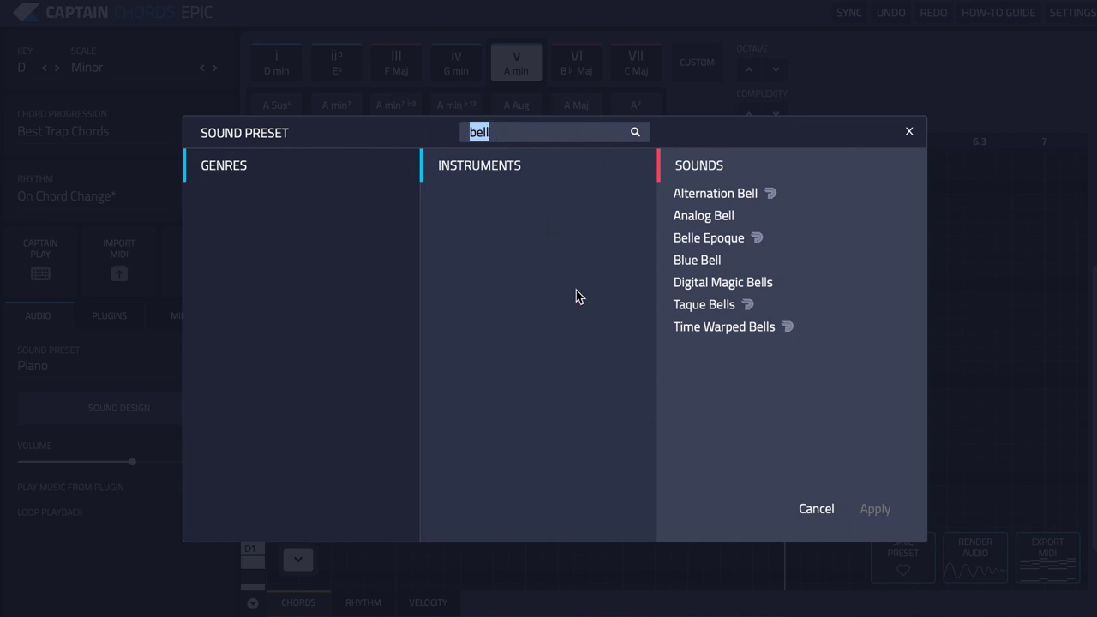
pyautogui.click(725, 194)
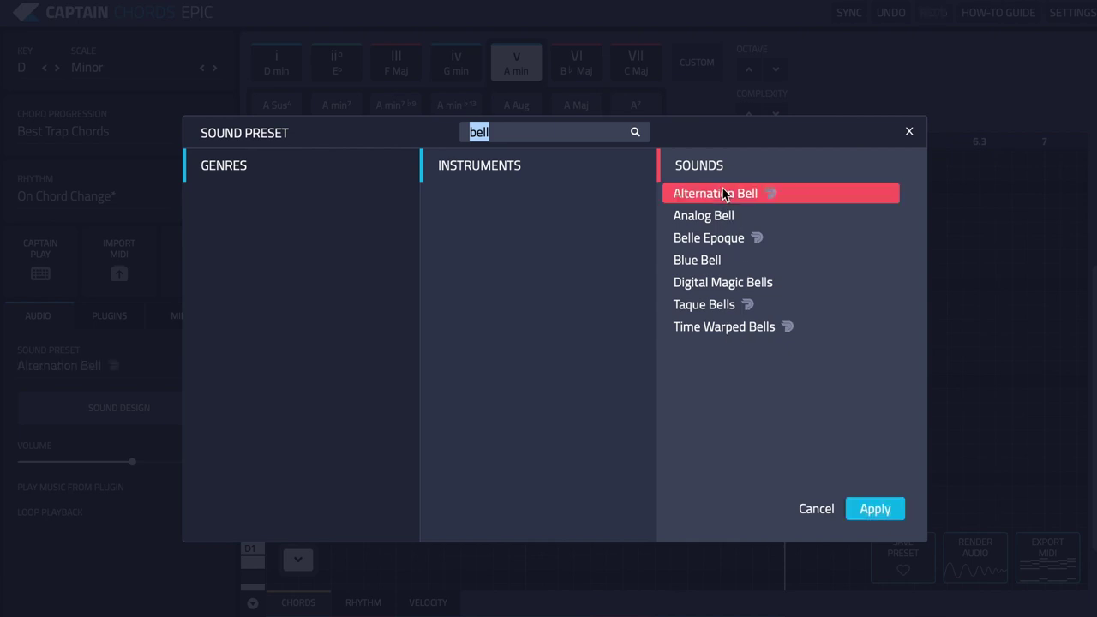
pyautogui.click(875, 509)
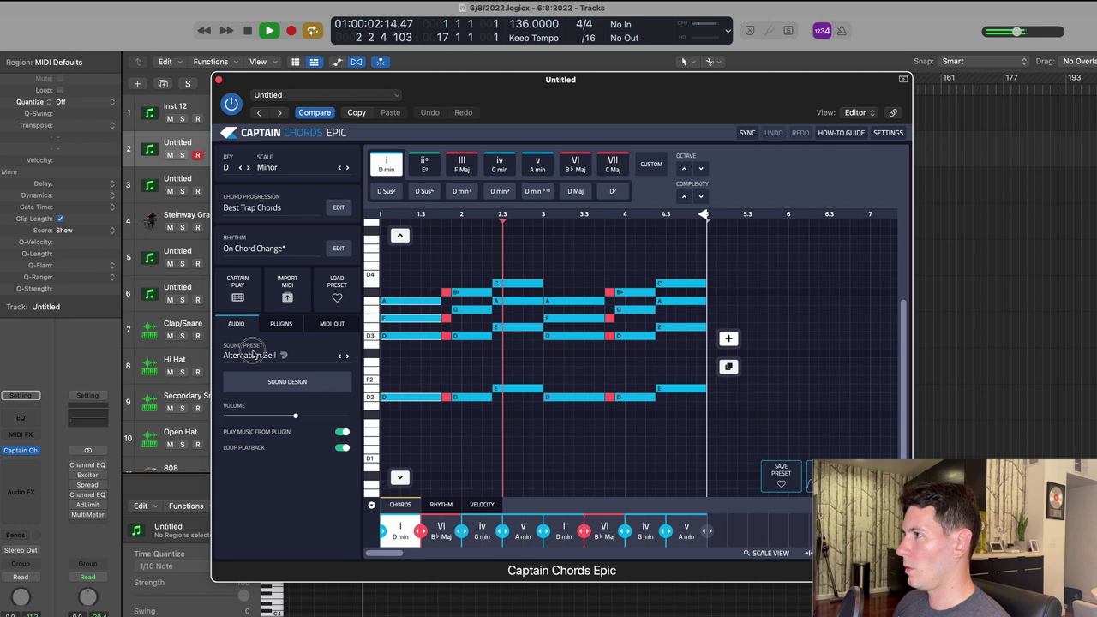
# Audition Analog Bell, Belle Epoque and Blue Bell, then apply Digital Magic Bells.
pyautogui.click(251, 354)
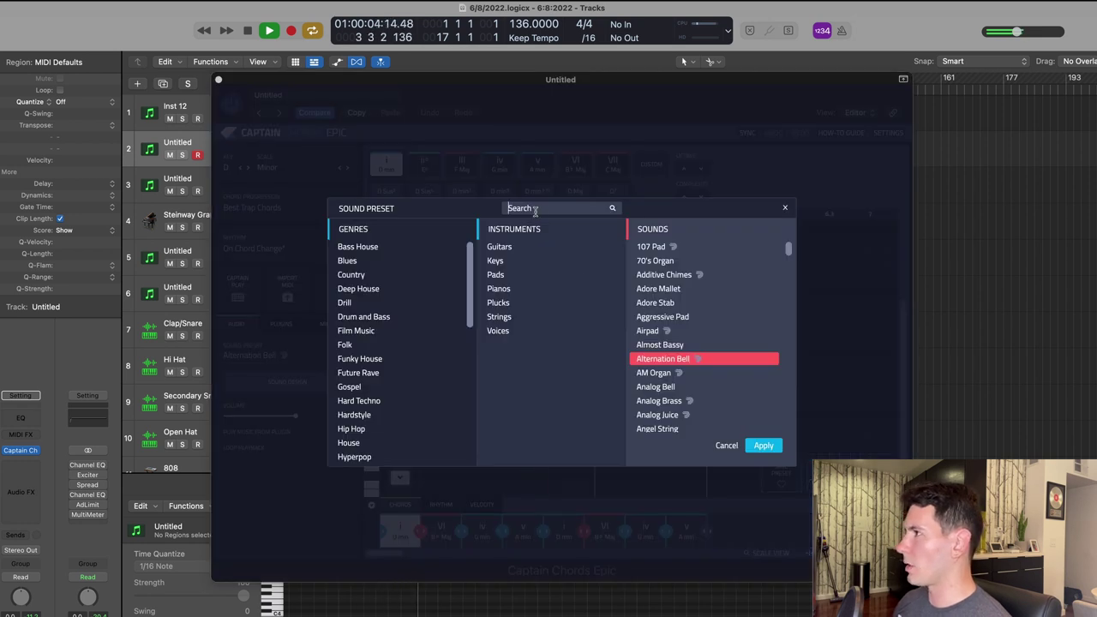
pyautogui.write('bell')
pyautogui.click(656, 261)
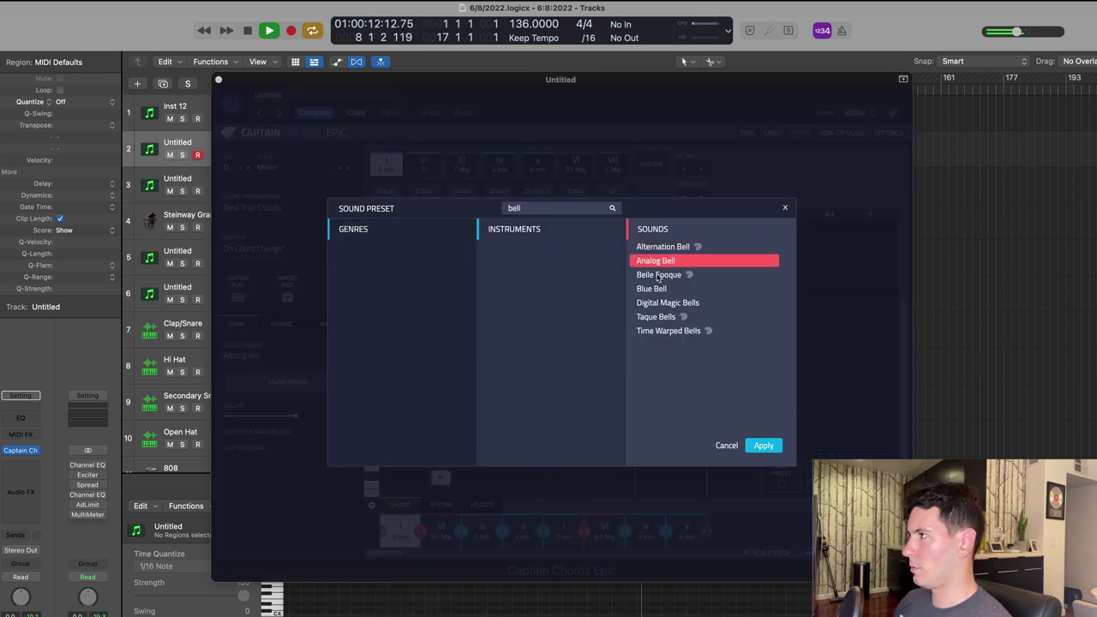
pyautogui.click(658, 276)
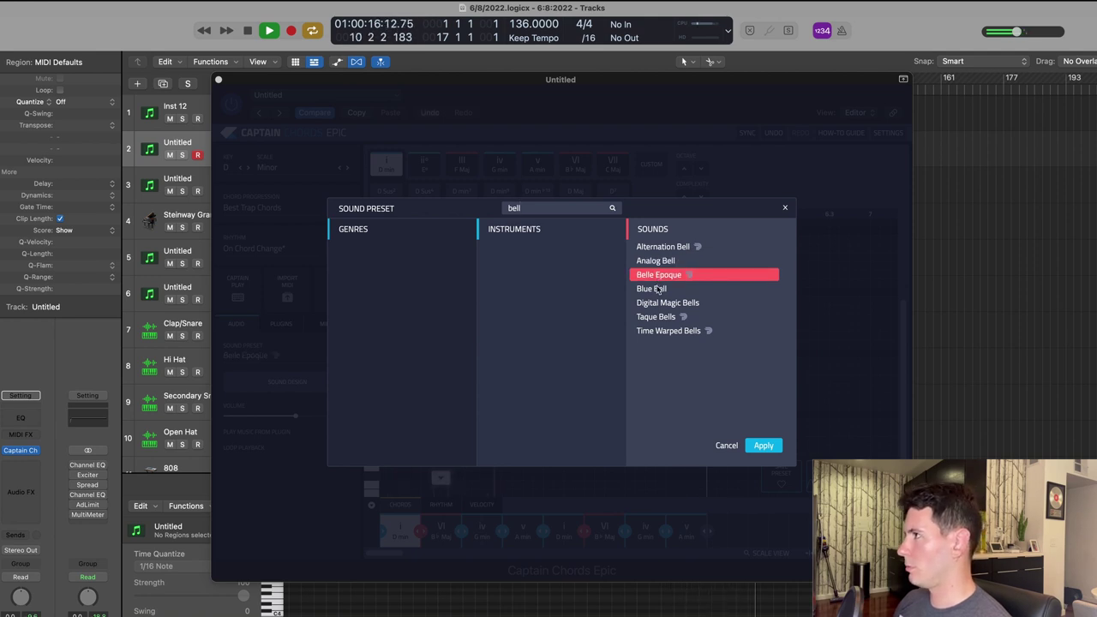
pyautogui.click(657, 291)
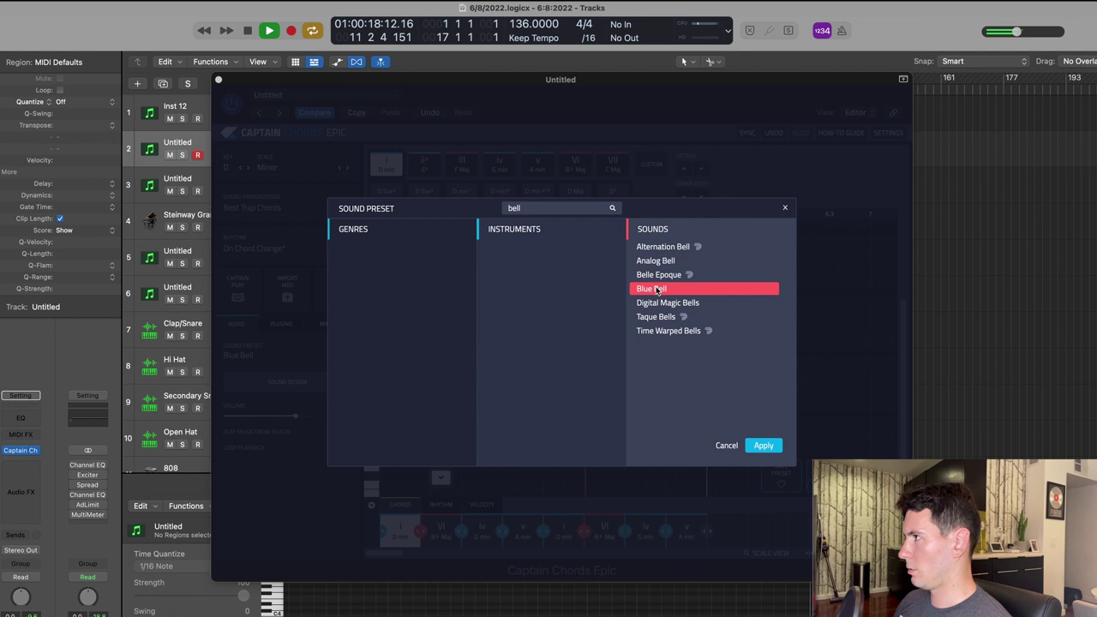
pyautogui.click(665, 305)
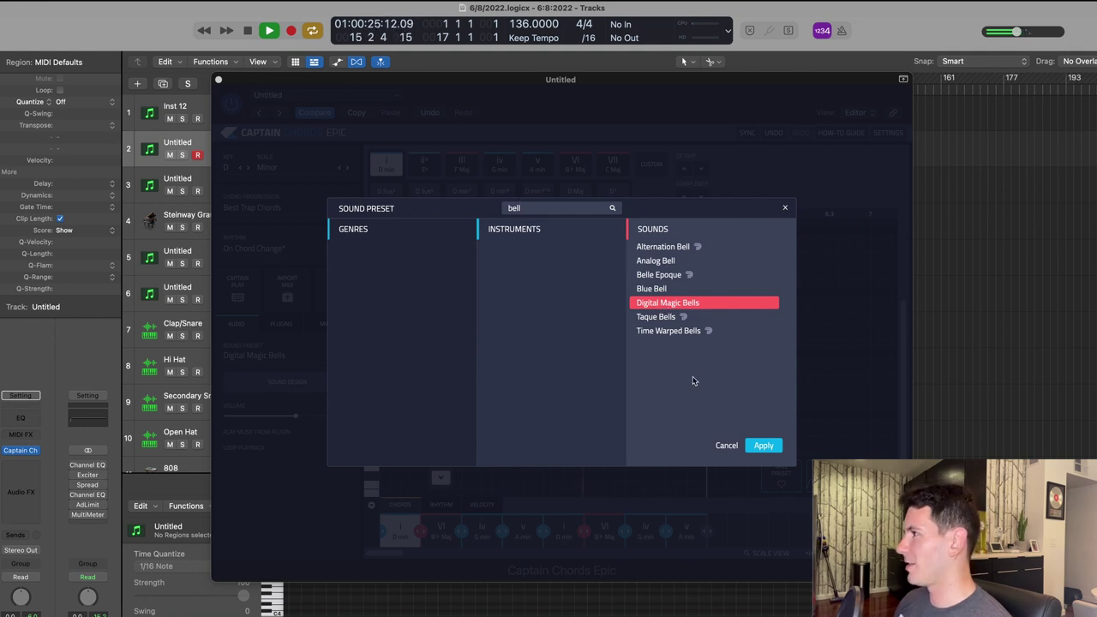
pyautogui.click(764, 446)
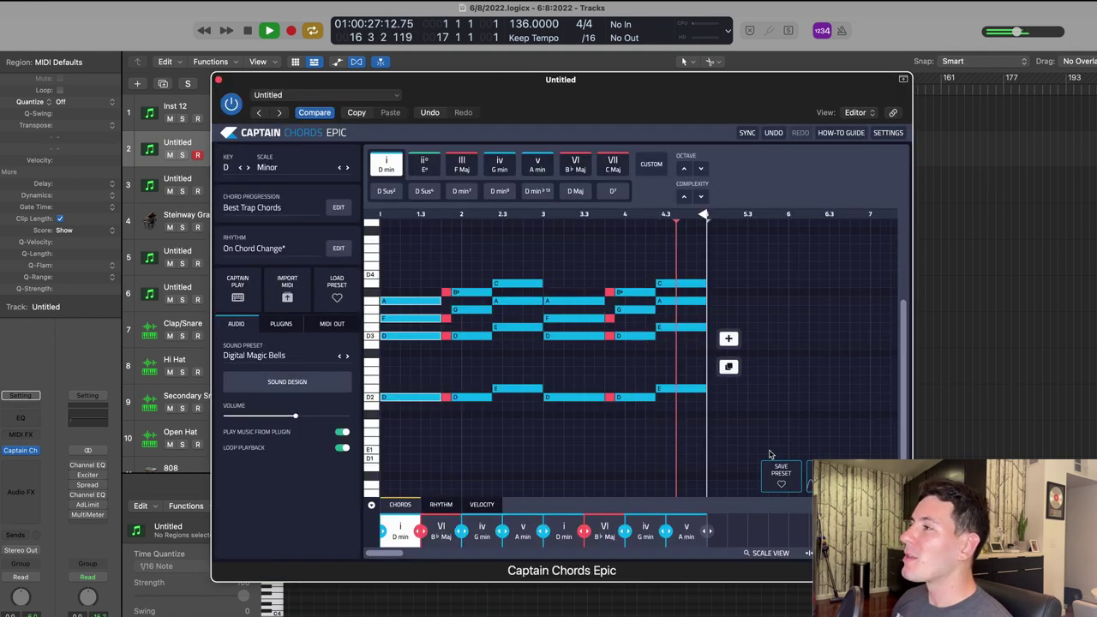
# Stop playback, move the plugin aside, and drag the exported MIDI onto track 2 at bar 1.
pyautogui.press('space')
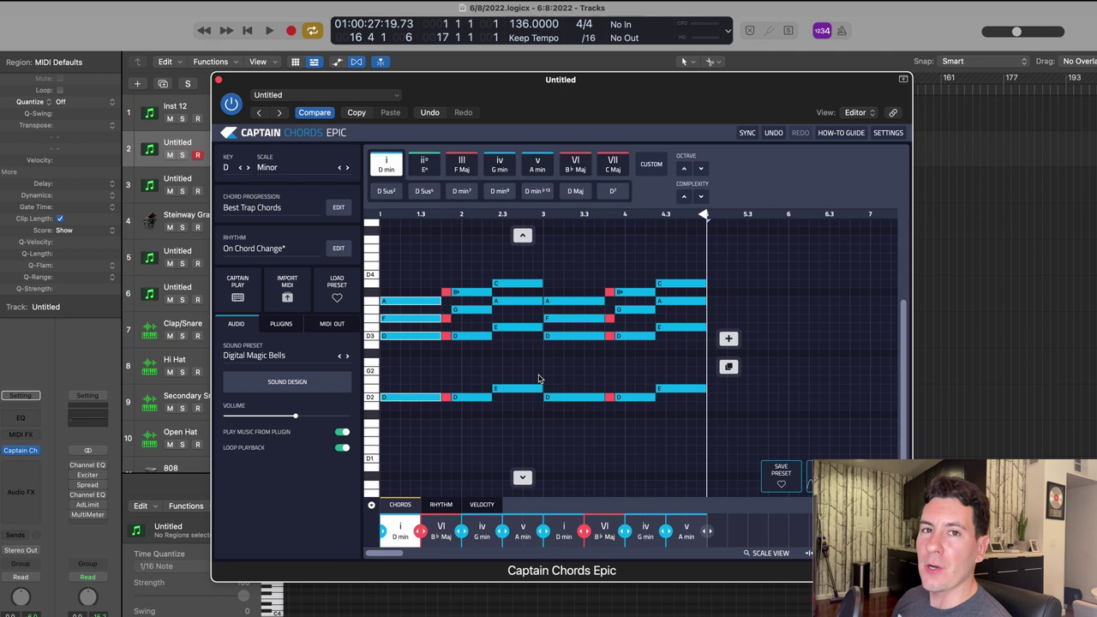
pyautogui.moveTo(510, 108); pyautogui.dragTo(714, 101)
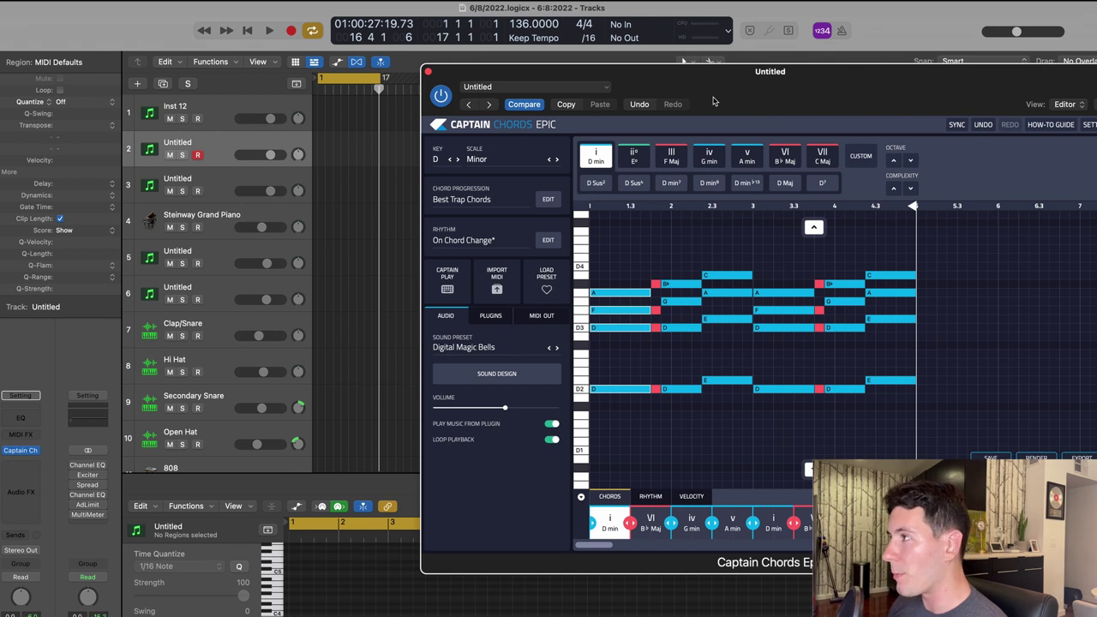
pyautogui.moveTo(1080, 437)
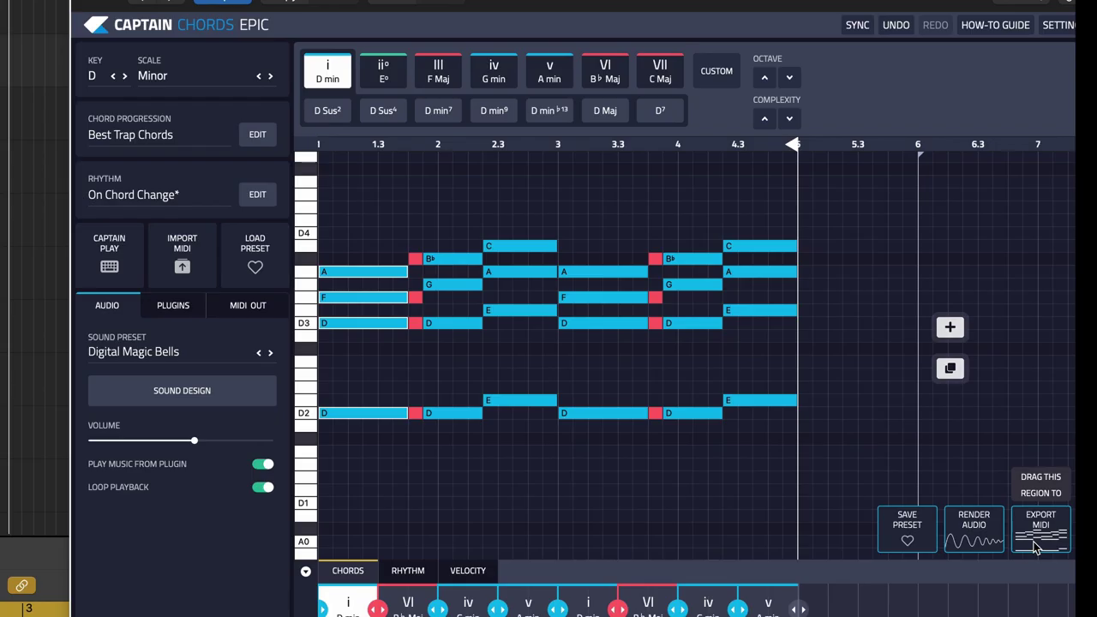
pyautogui.moveTo(1080, 458); pyautogui.dragTo(10, 89)
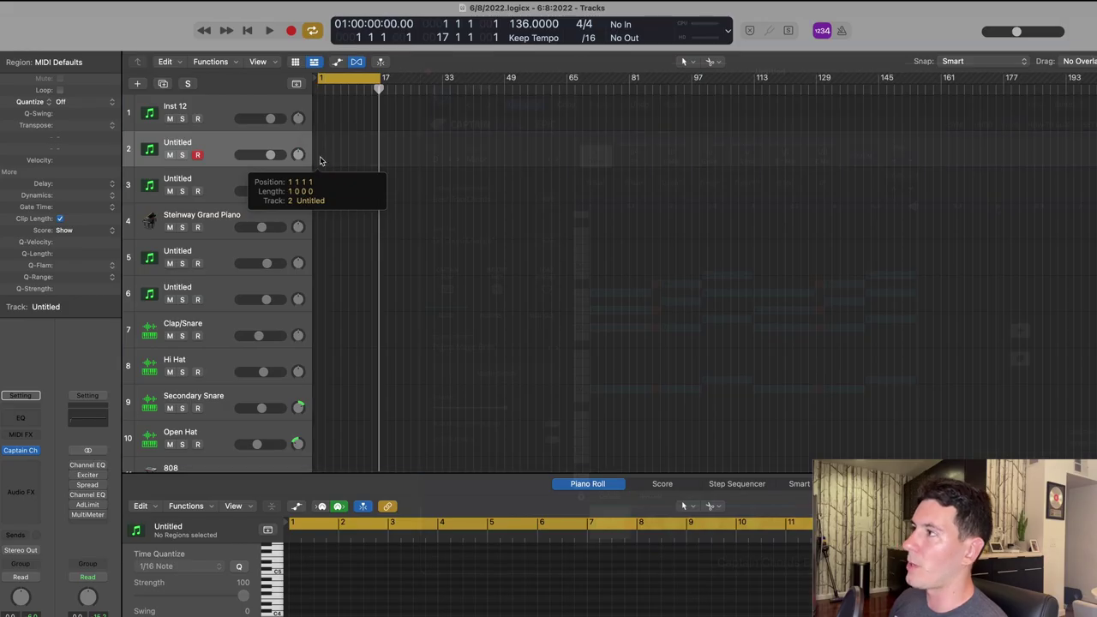
# Drop the chord region onto track 2 at bar 1 and add software instrument track Inst 13.
pyautogui.moveTo(10, 89); pyautogui.dragTo(322, 160)
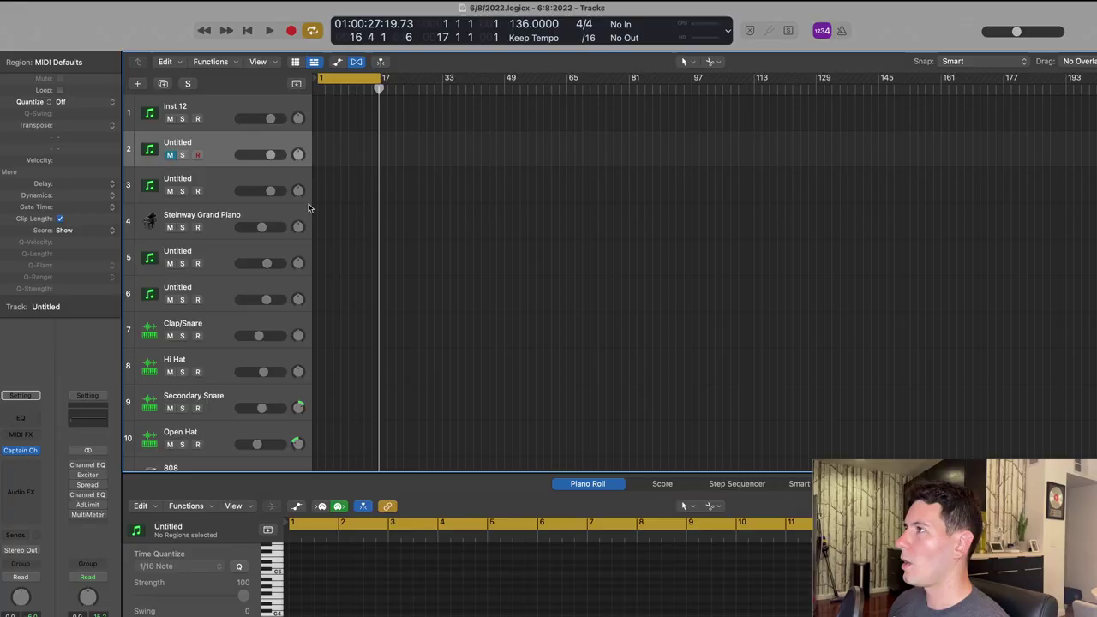
pyautogui.click(135, 86)
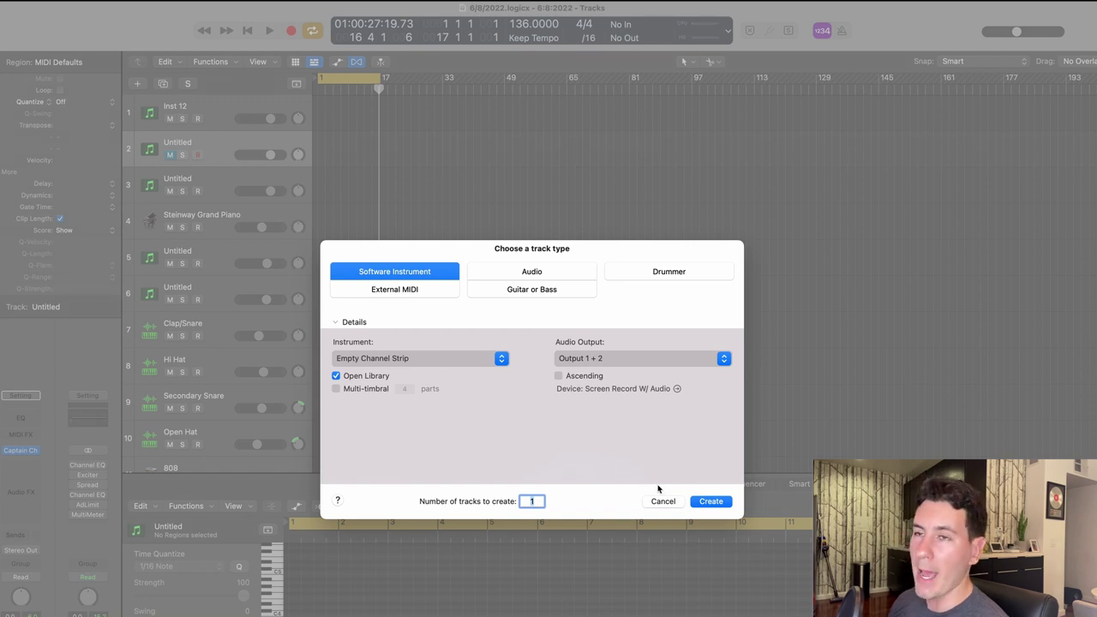
pyautogui.click(705, 500)
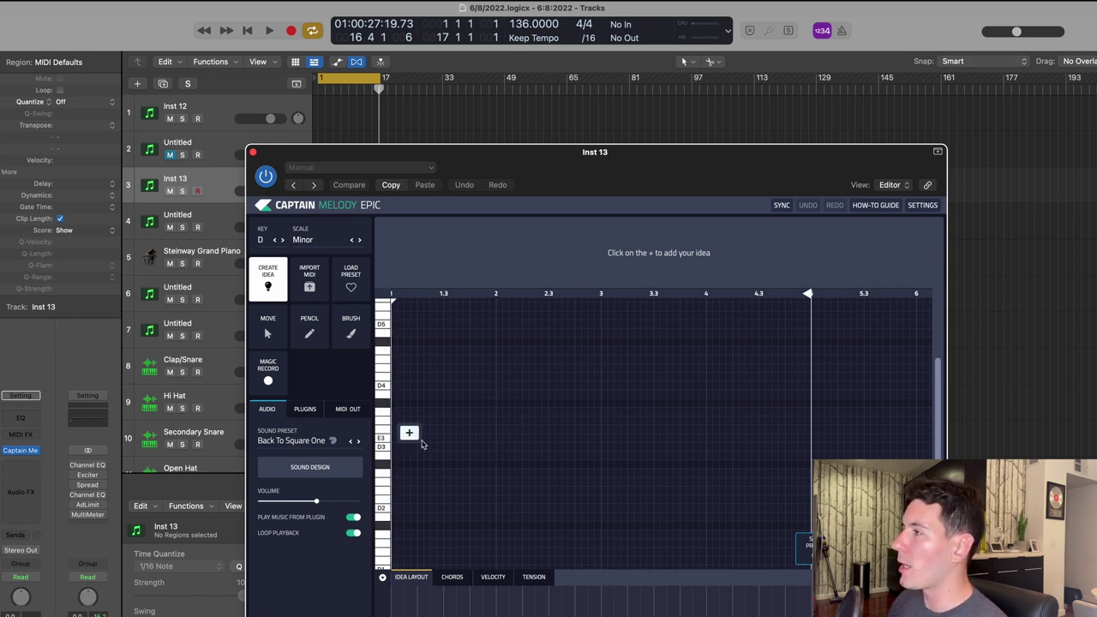
# Generate a four-bar D minor melody idea in Captain Melody Epic and audition it once.
pyautogui.click(410, 434)
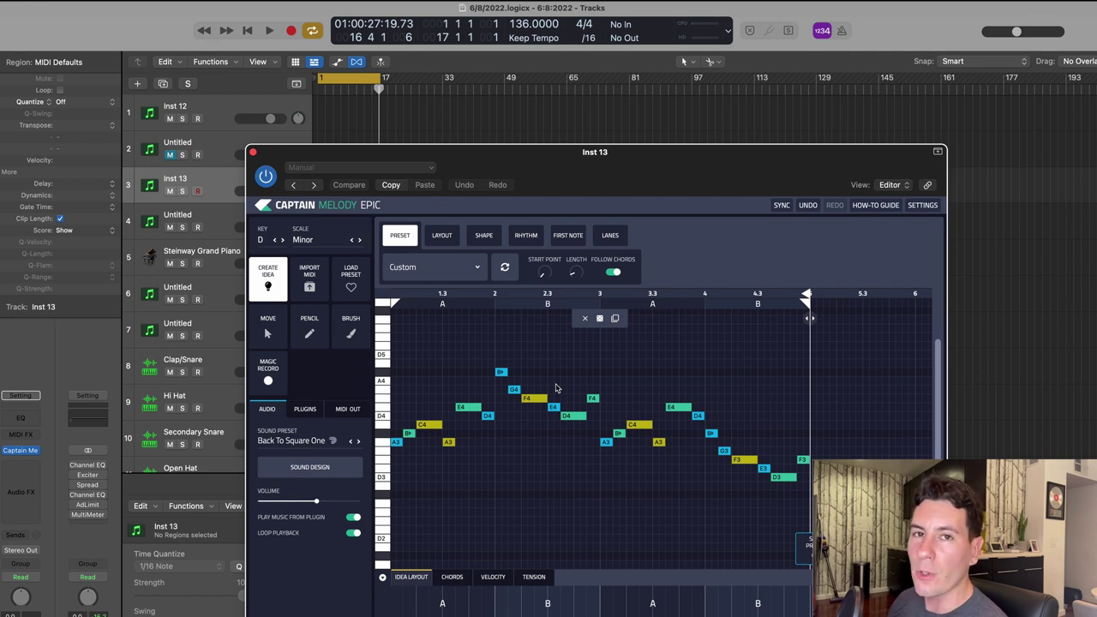
pyautogui.press('space')
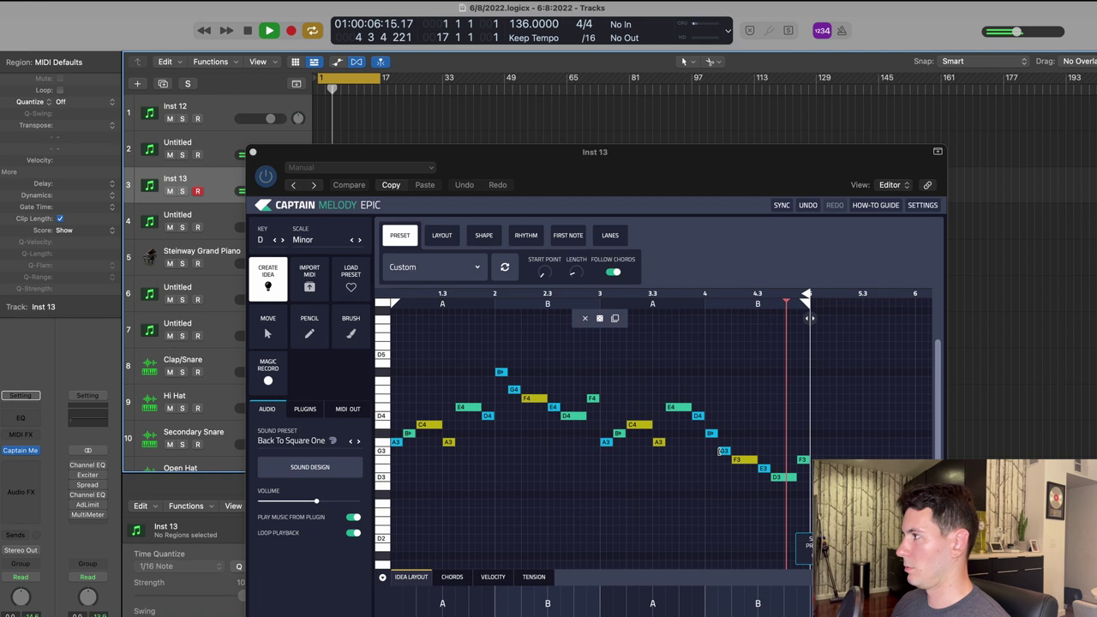
pyautogui.press('space')
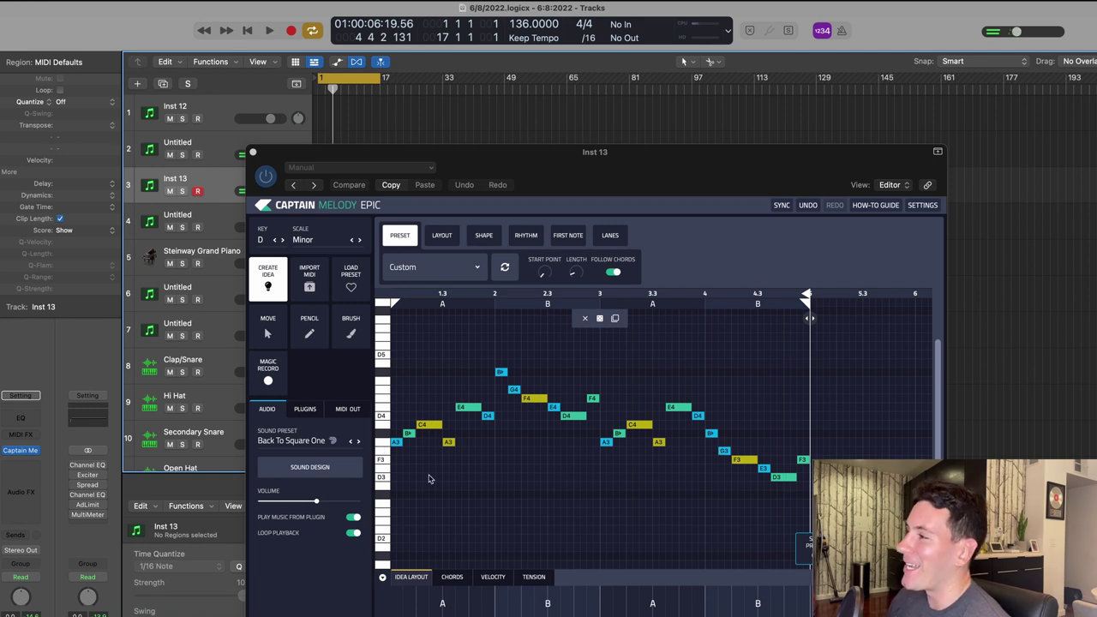
# Search the sound presets for 'flute', apply the Flute preset and play the melody.
pyautogui.click(290, 441)
pyautogui.click(548, 280)
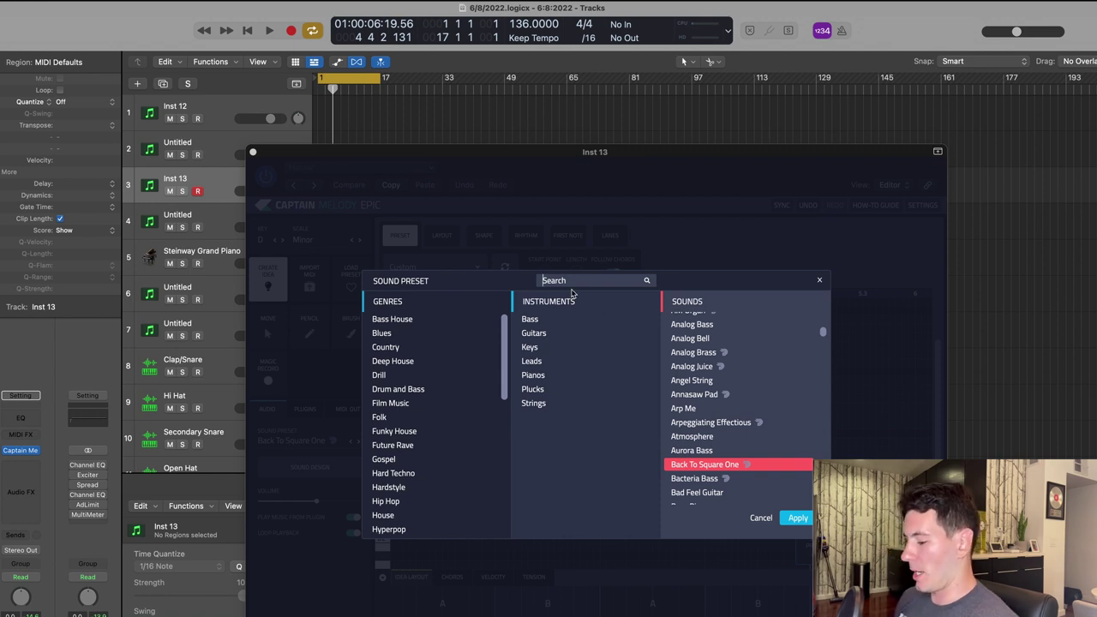
pyautogui.write('flute')
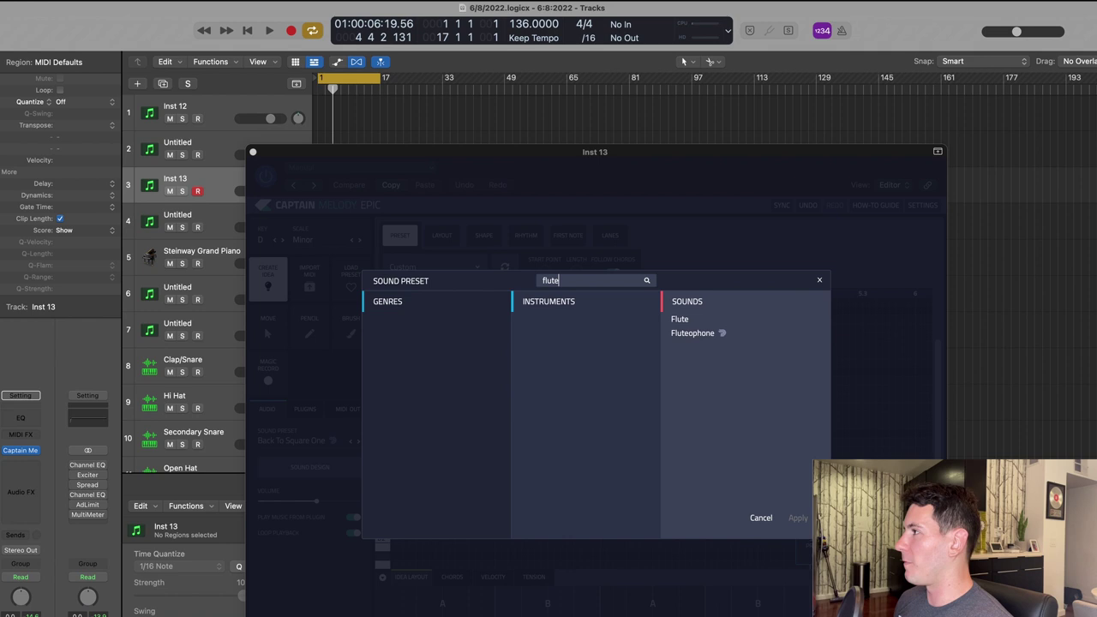
pyautogui.click(689, 319)
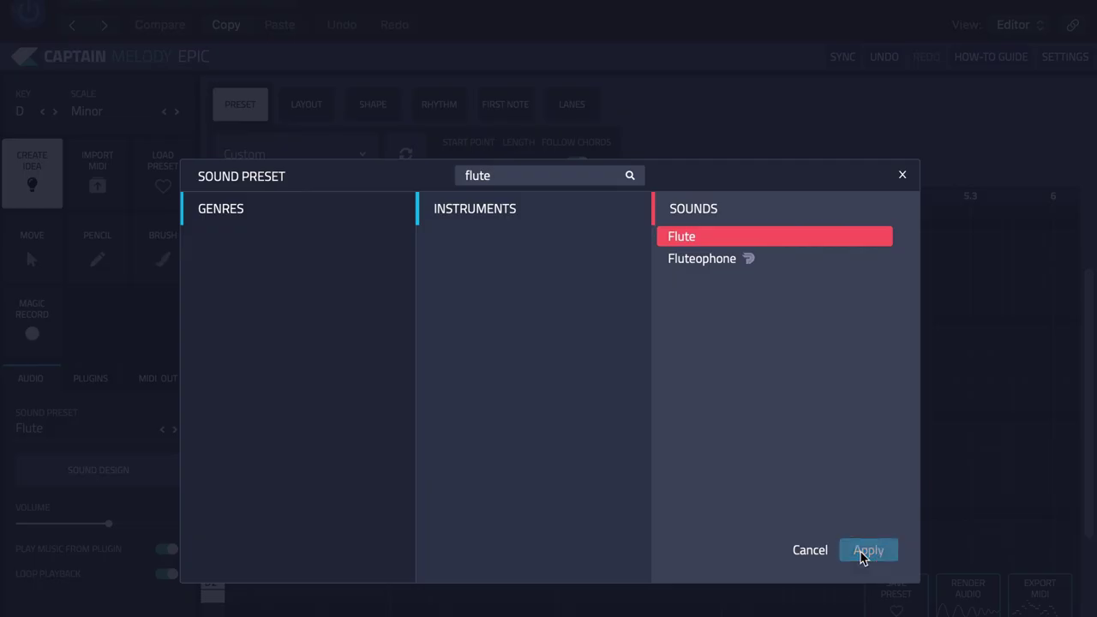
pyautogui.click(797, 517)
pyautogui.press('space')
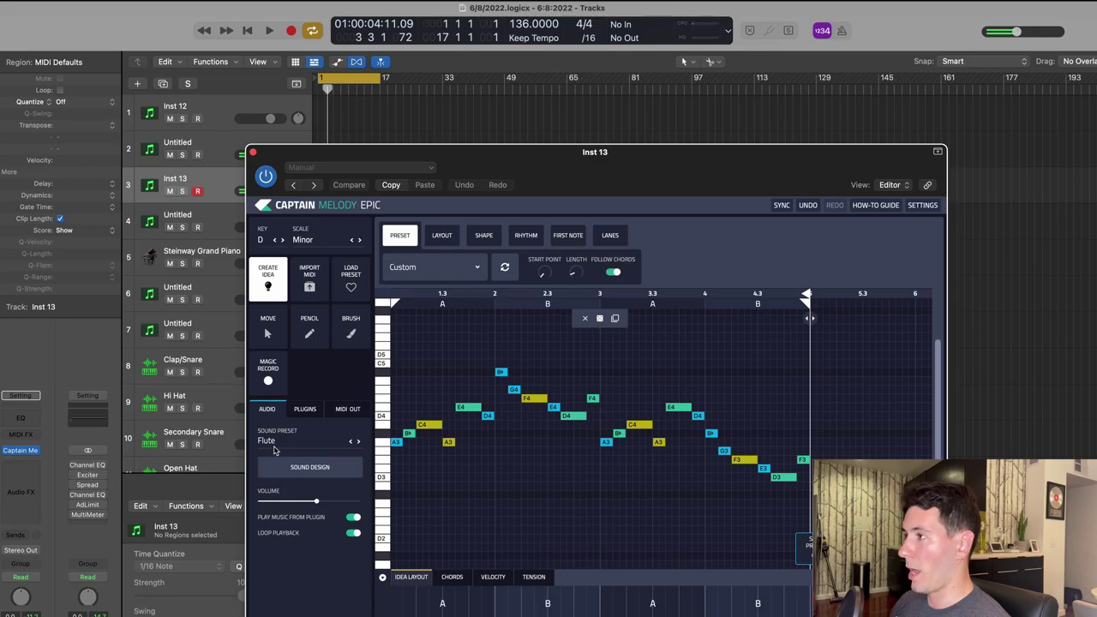
# Switch the melody's sound preset to Fluteophone.
pyautogui.click(328, 444)
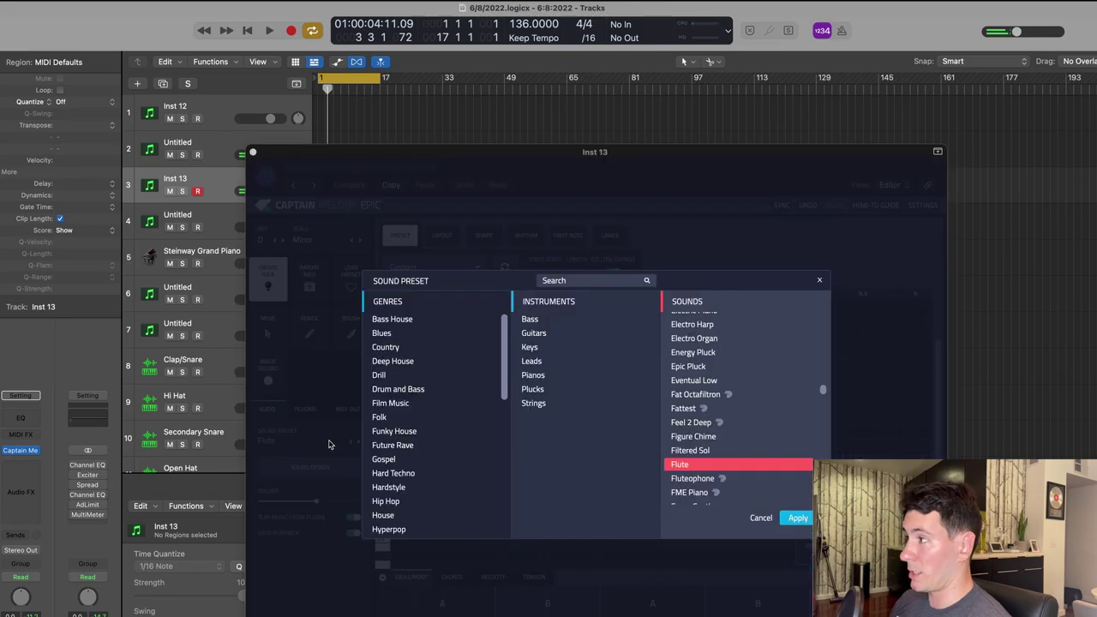
pyautogui.click(702, 480)
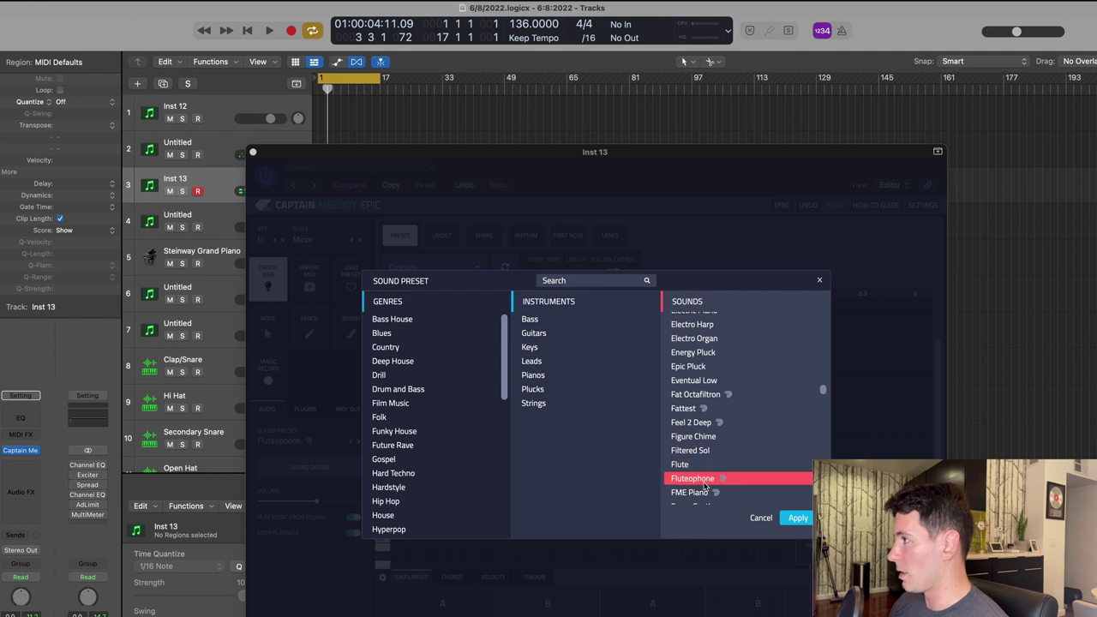
pyautogui.click(796, 518)
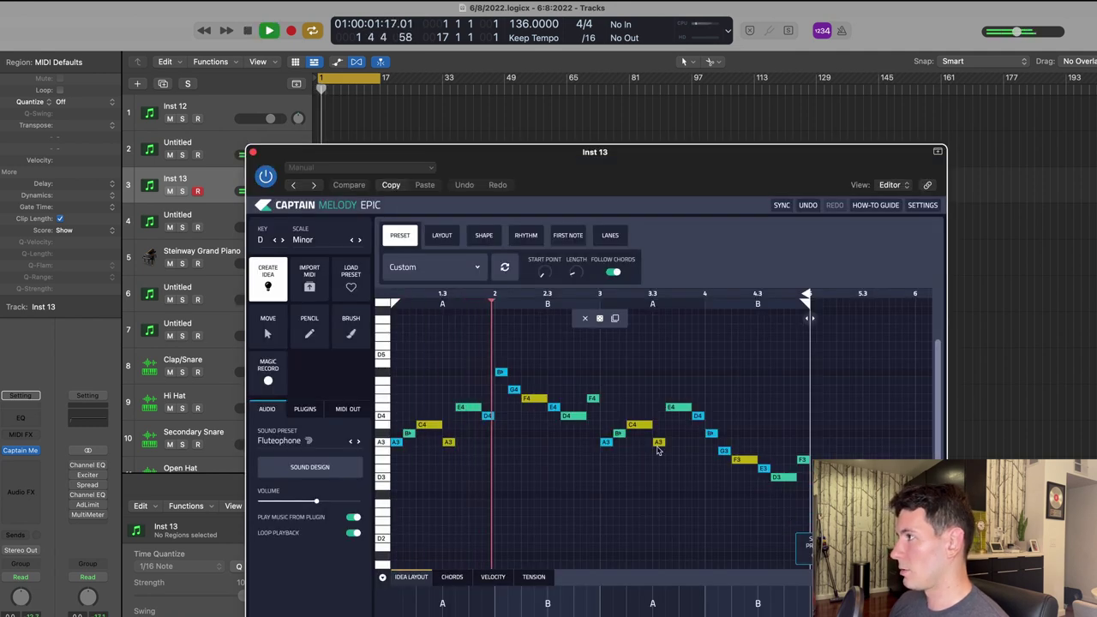
# Randomize the Fluteophone melody into new ideas twice, auditioning each result.
pyautogui.press('space')
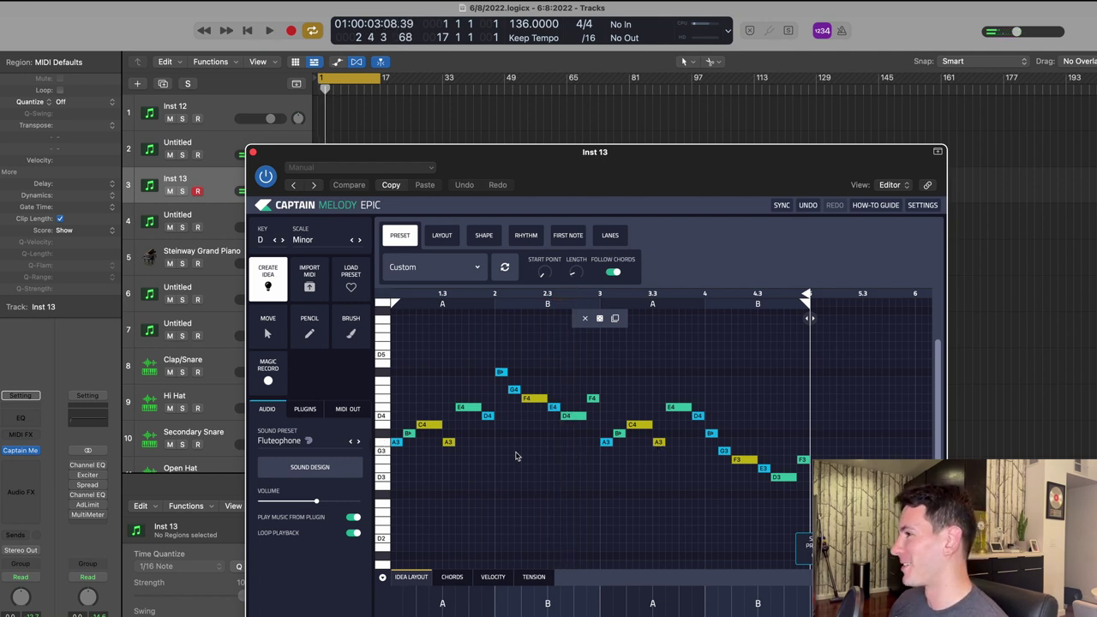
pyautogui.scroll(2, 549, 441)
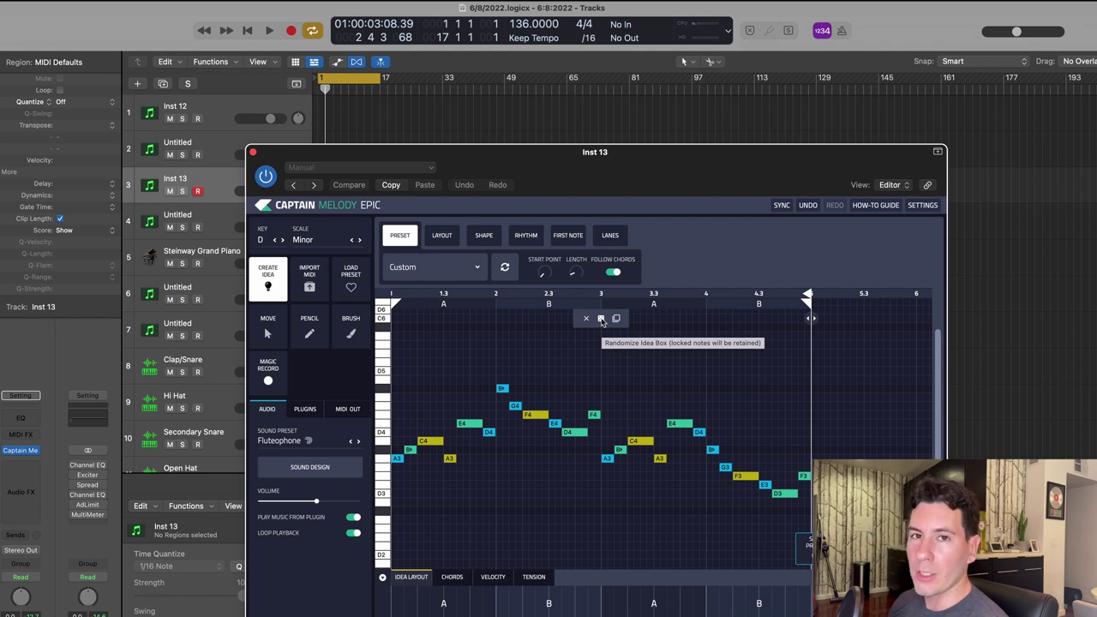
pyautogui.click(601, 319)
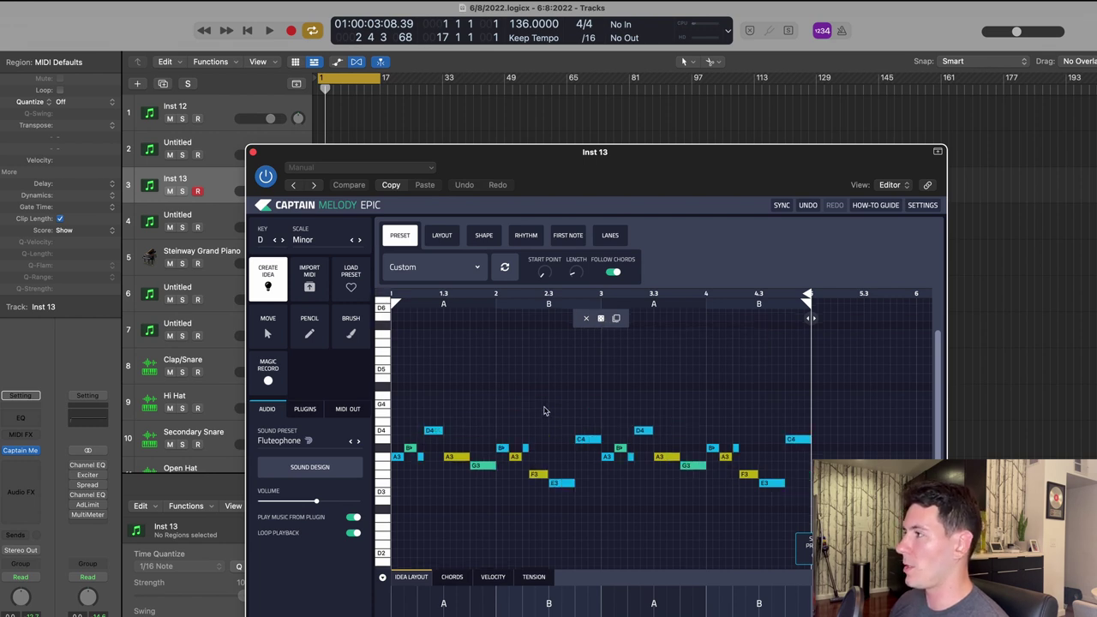
pyautogui.scroll(-2, 544, 411)
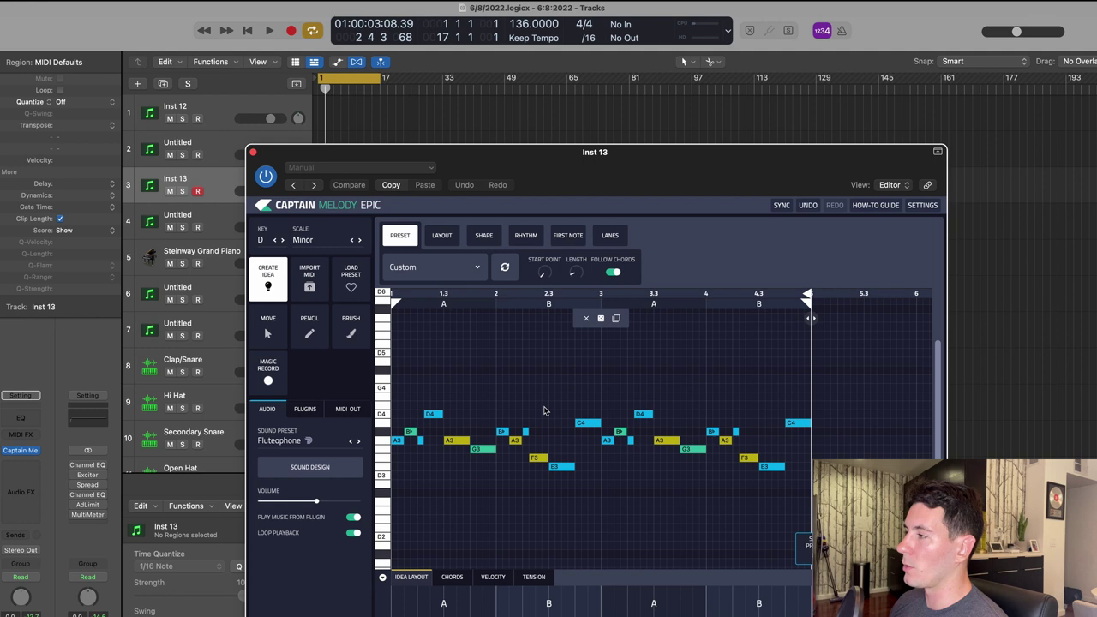
pyautogui.press('space')
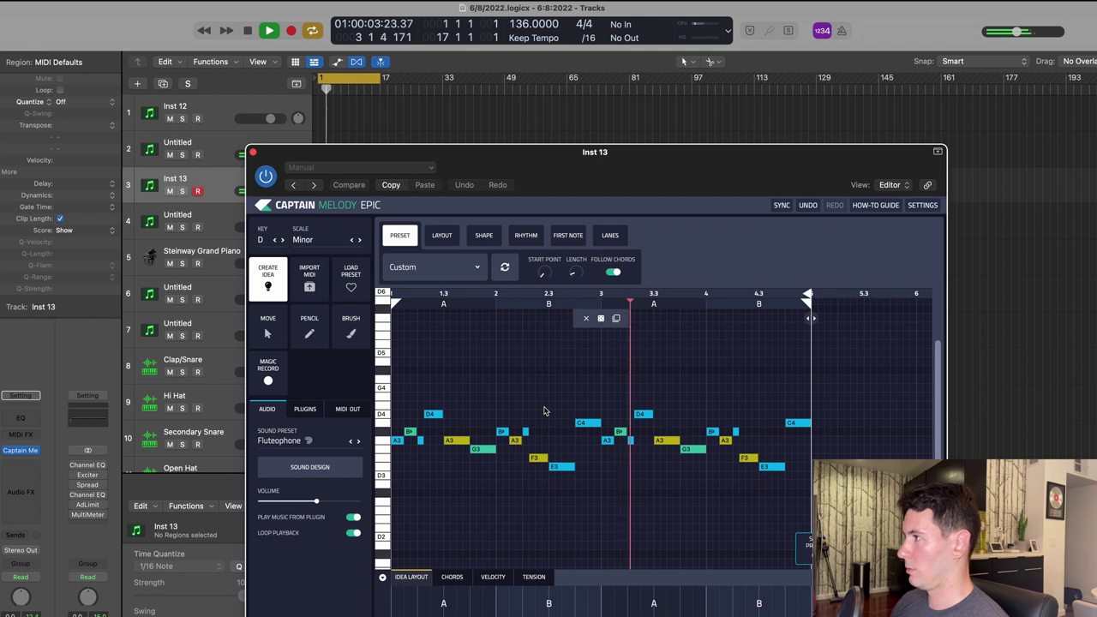
pyautogui.press('space')
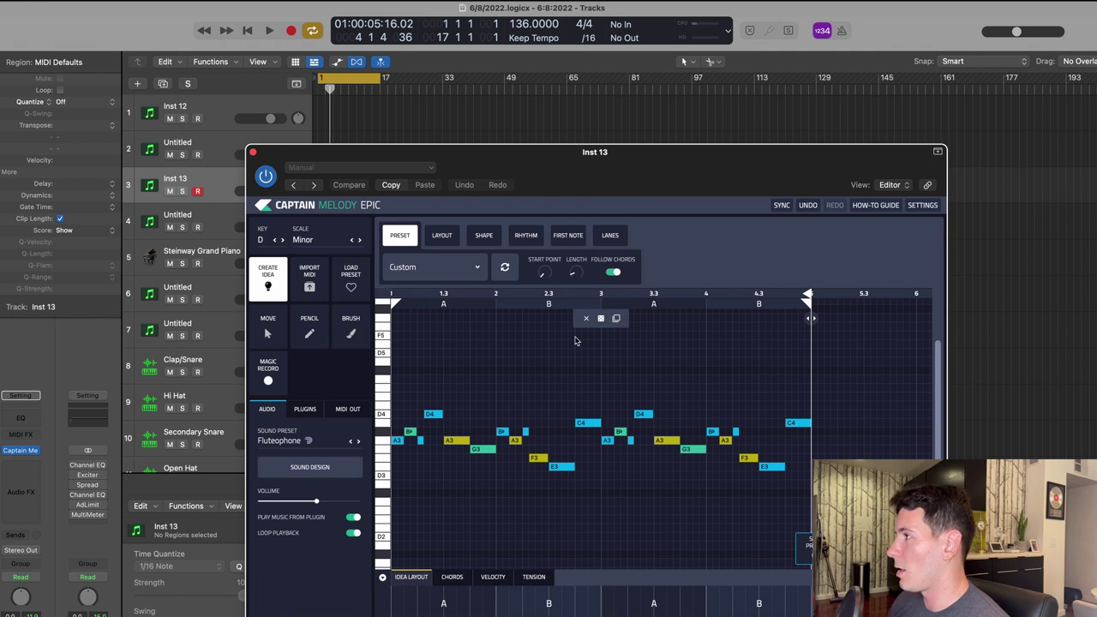
pyautogui.click(601, 319)
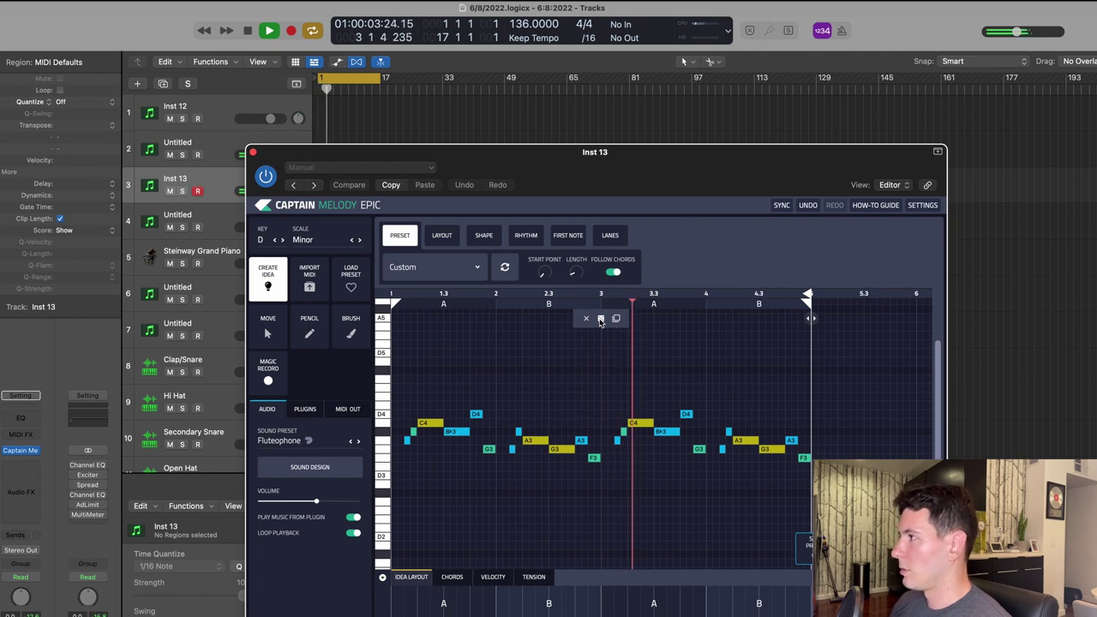
pyautogui.press('space')
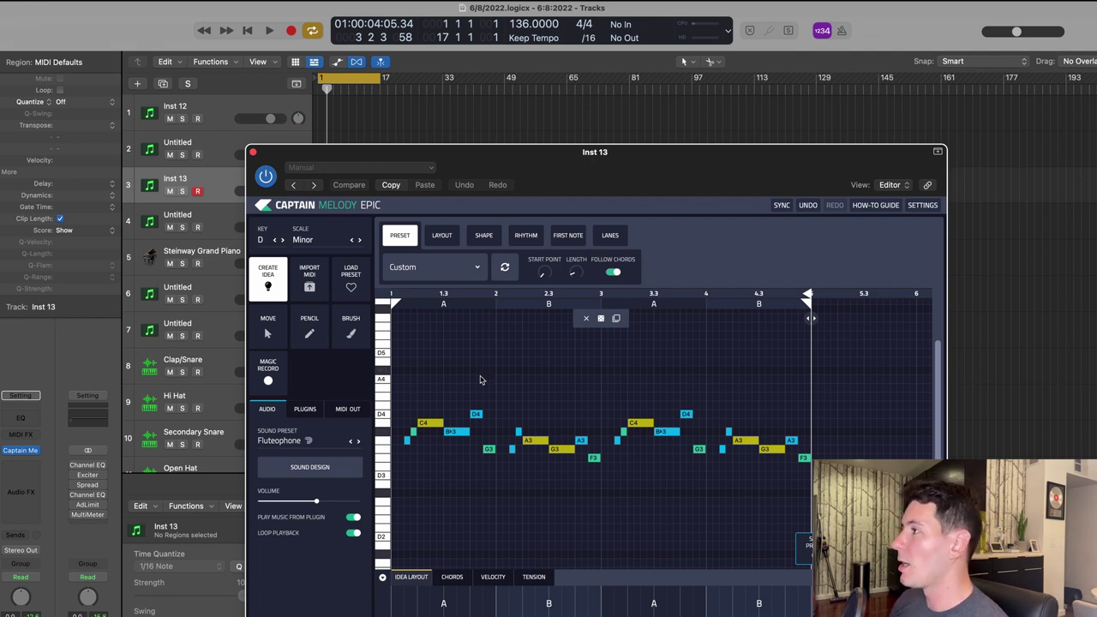
# Lock the melody's opening notes and regenerate the remaining notes twice while listening.
pyautogui.moveTo(481, 375); pyautogui.dragTo(403, 461)
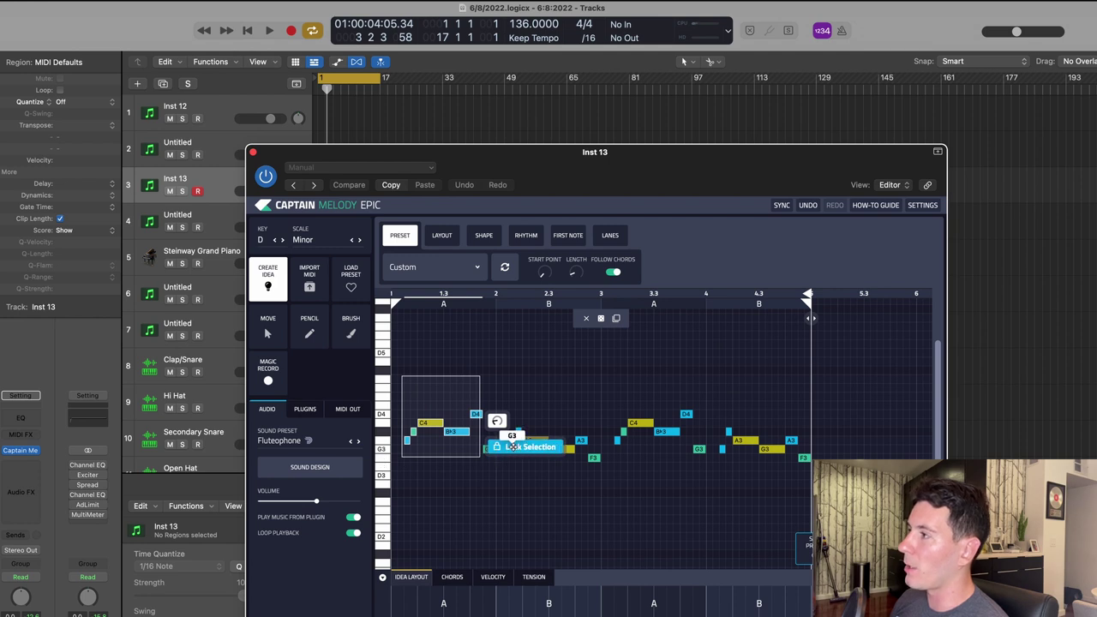
pyautogui.click(503, 447)
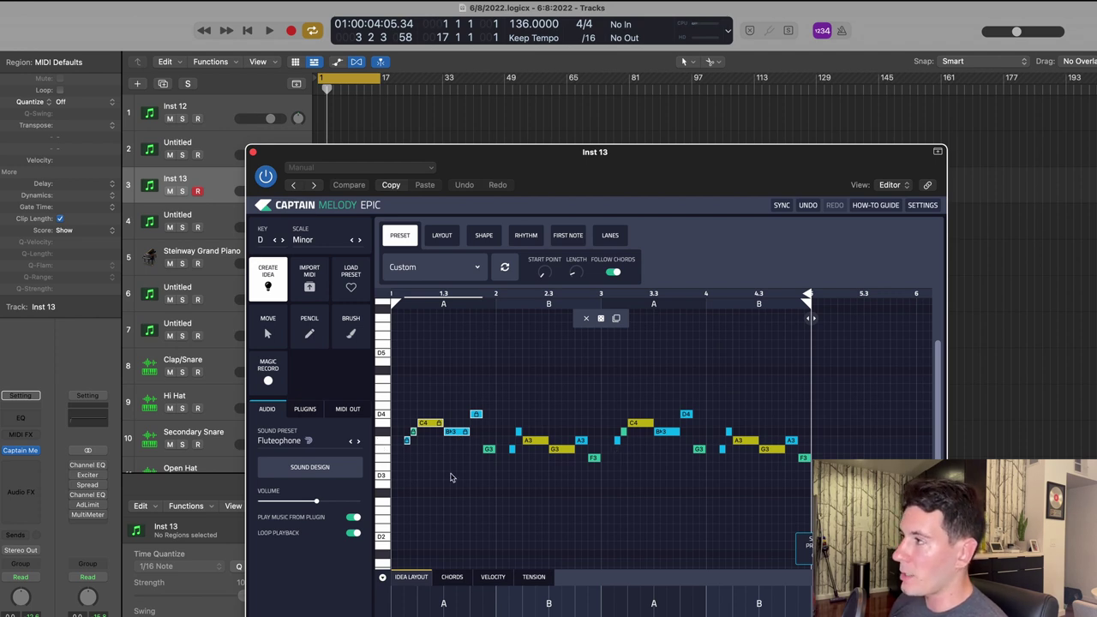
pyautogui.click(601, 321)
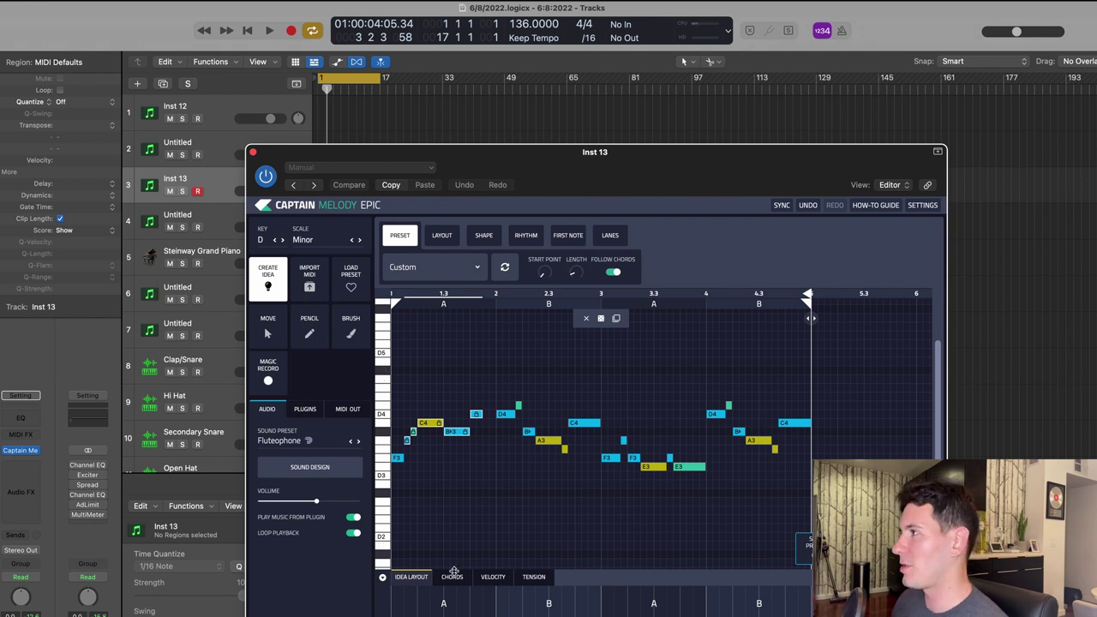
pyautogui.press('space')
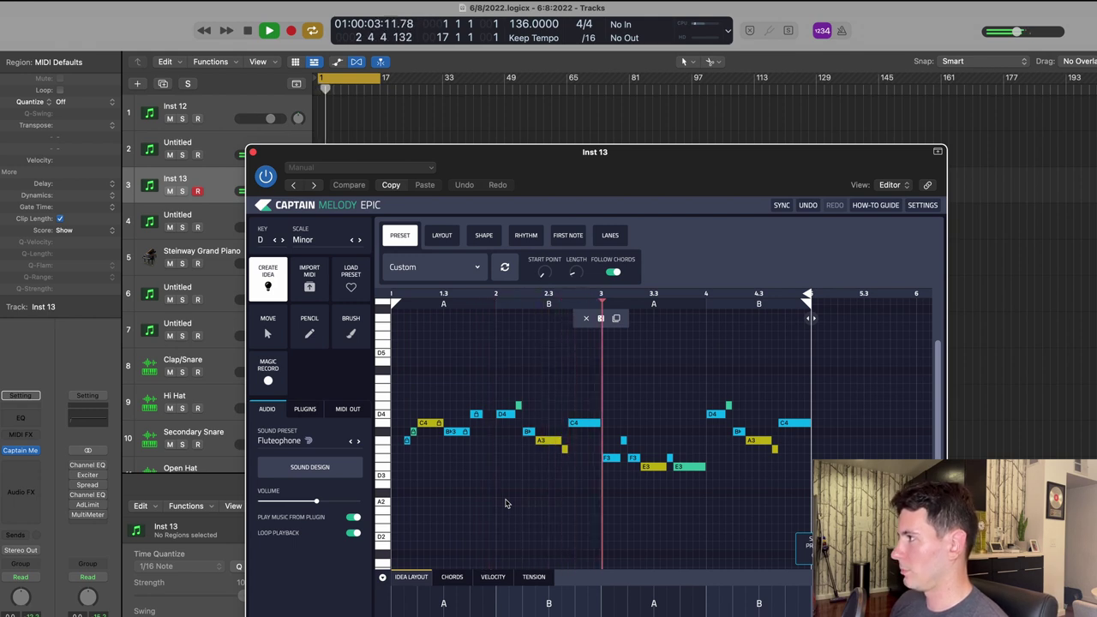
pyautogui.click(601, 318)
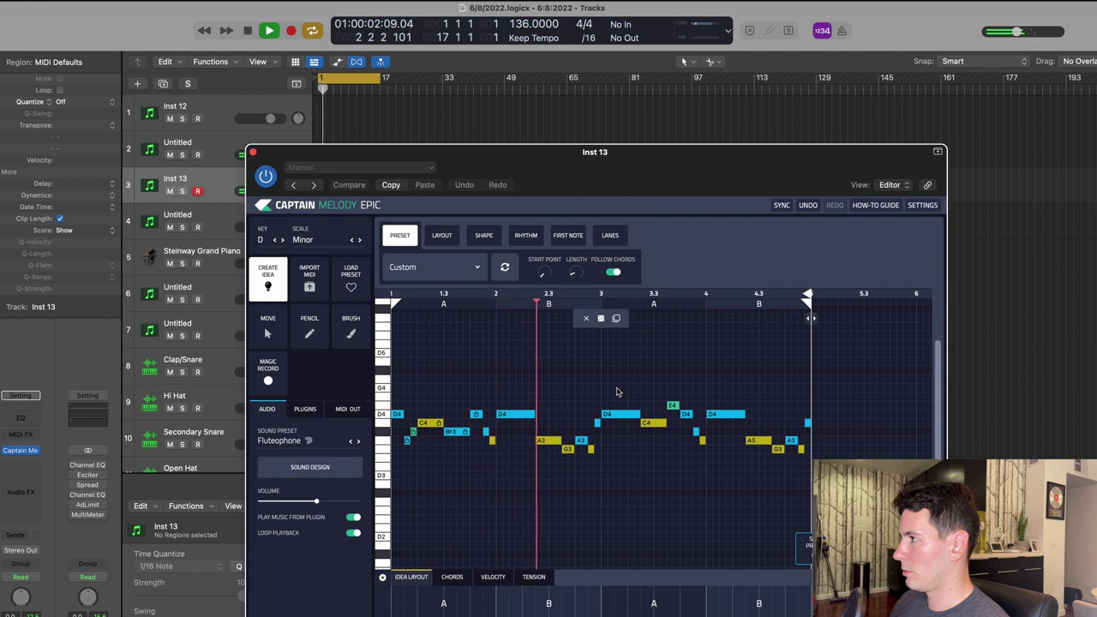
pyautogui.press('space')
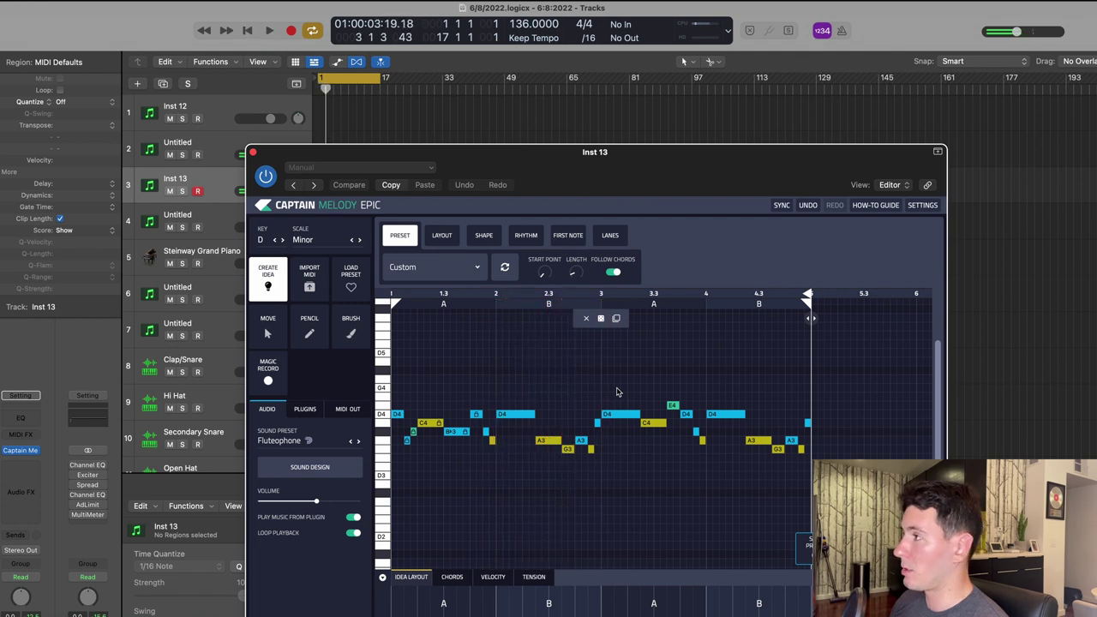
# View Captain Melody's Rhythm settings for the flute line.
pyautogui.scroll(-2, 539, 477)
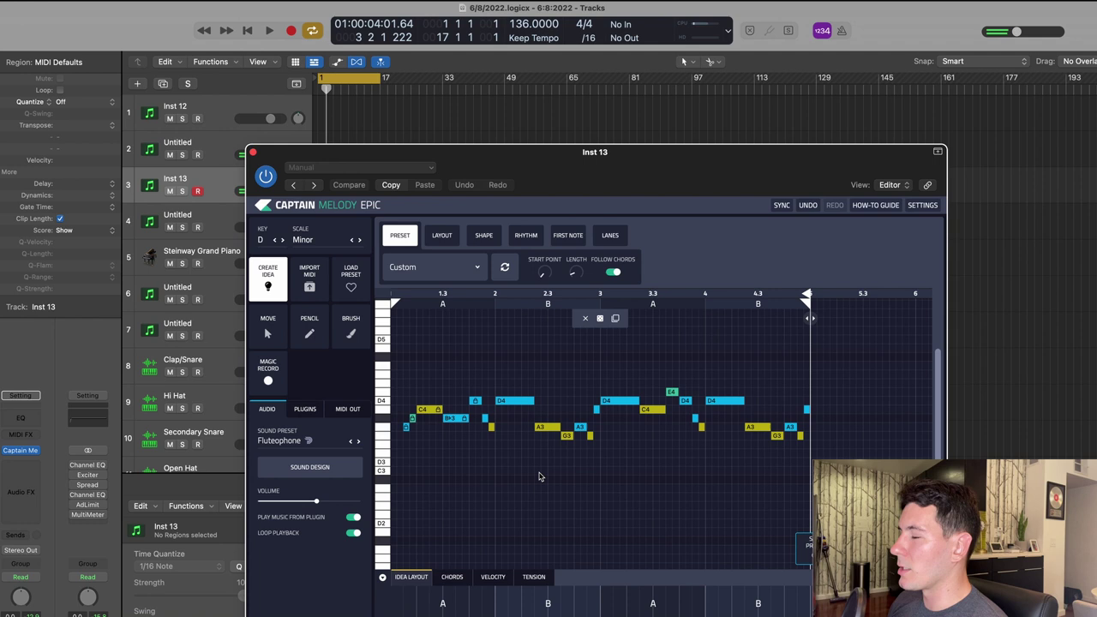
pyautogui.click(525, 234)
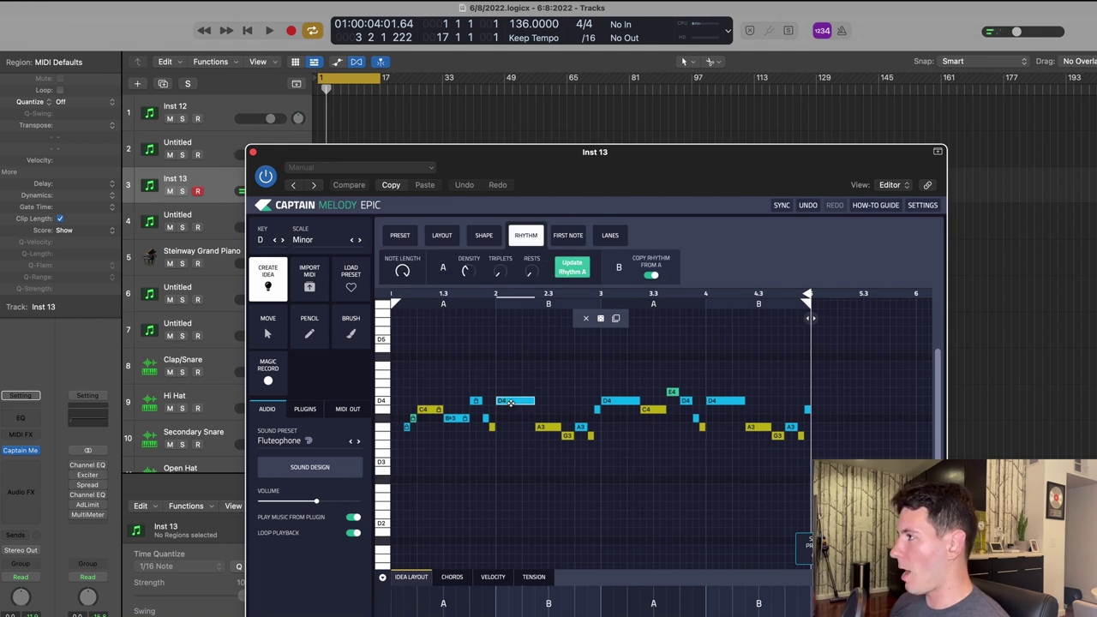
pyautogui.scroll(-2, 523, 410)
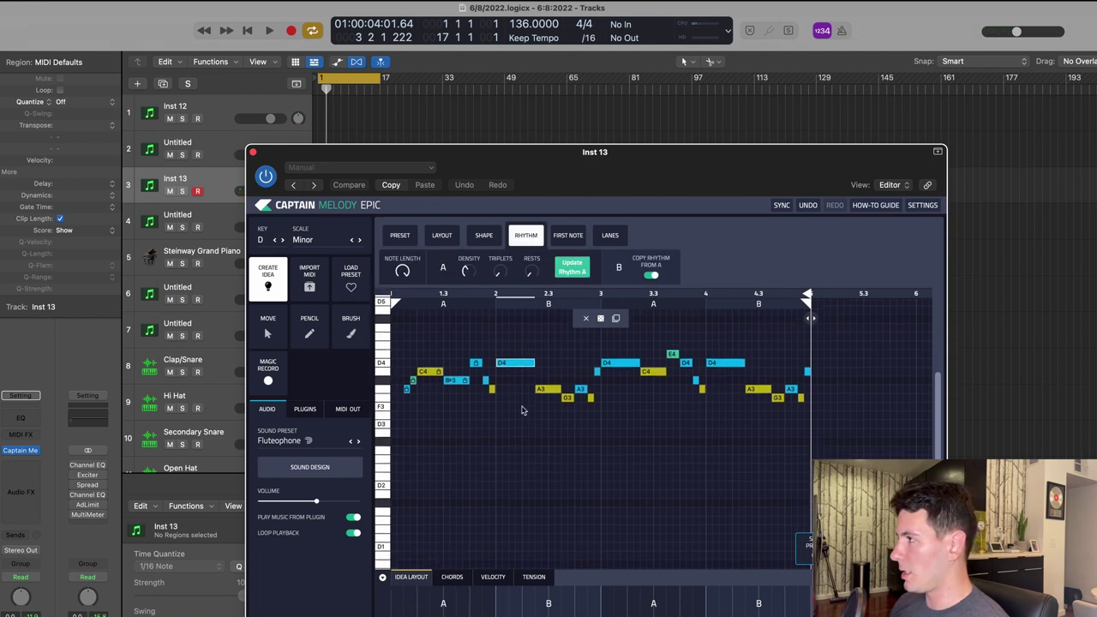
pyautogui.scroll(2, 525, 409)
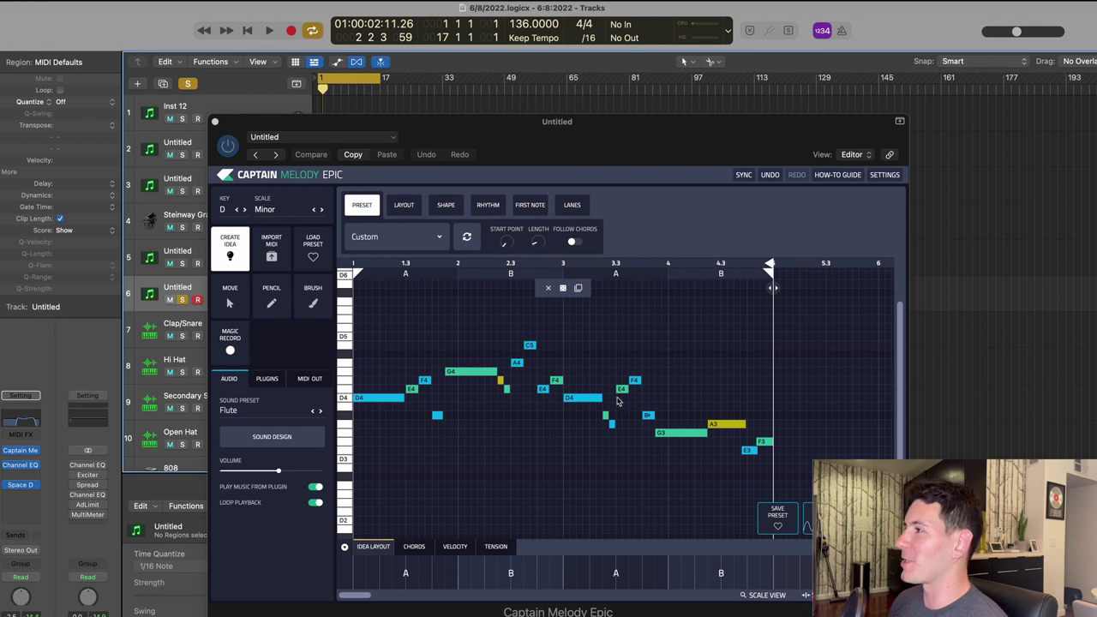
# Play the track 6 flute melody soloed, then unsolo it and play it again.
pyautogui.press('space')
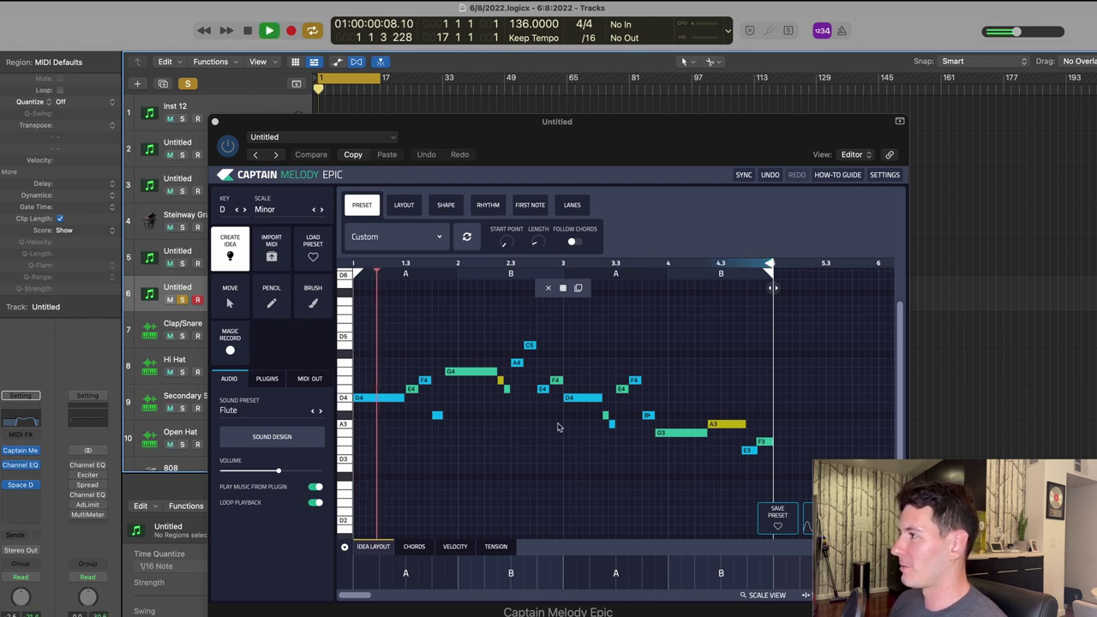
pyautogui.press('s')
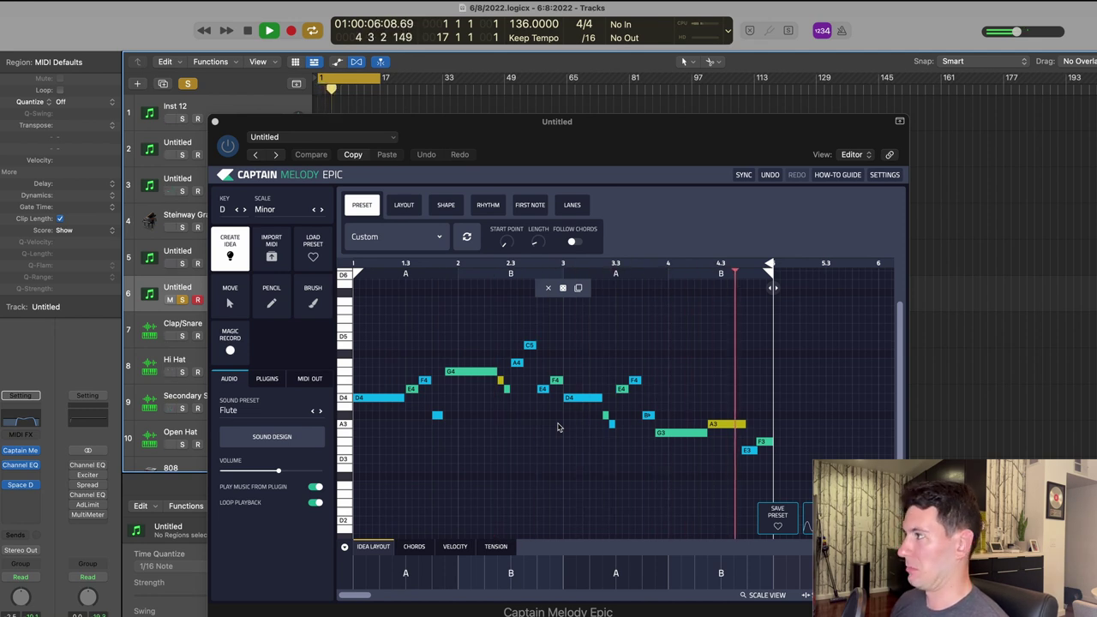
pyautogui.press('space')
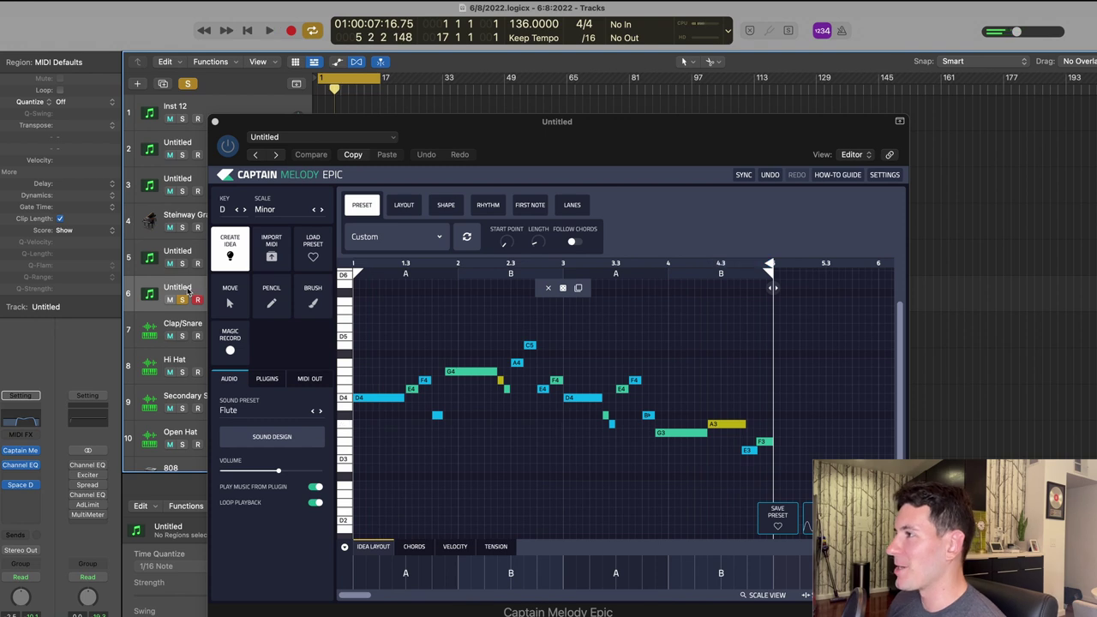
pyautogui.click(183, 300)
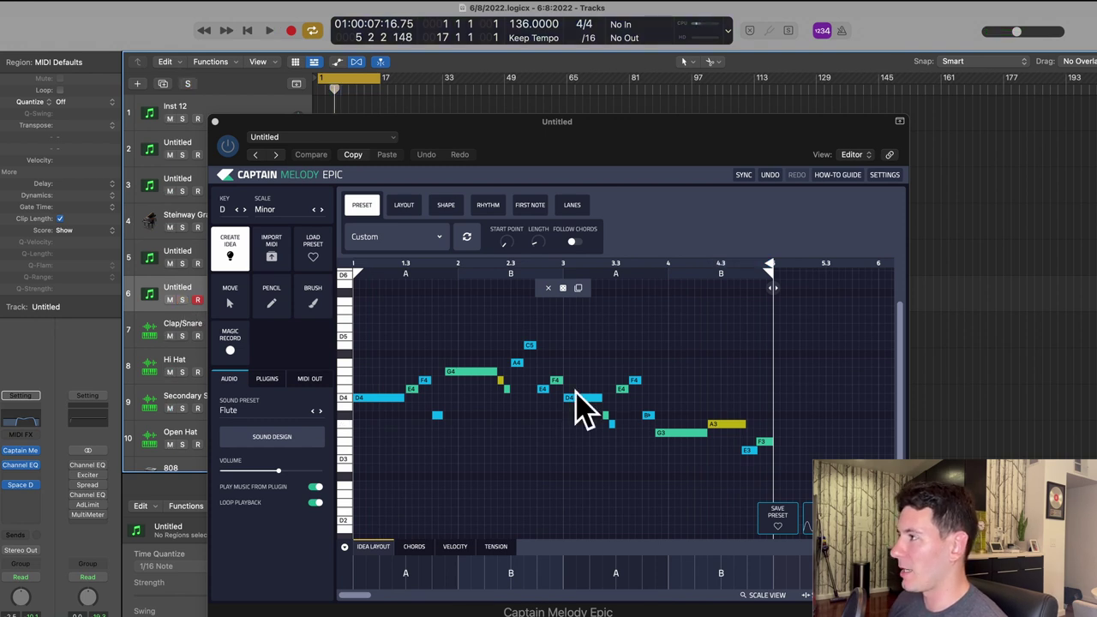
pyautogui.press('space')
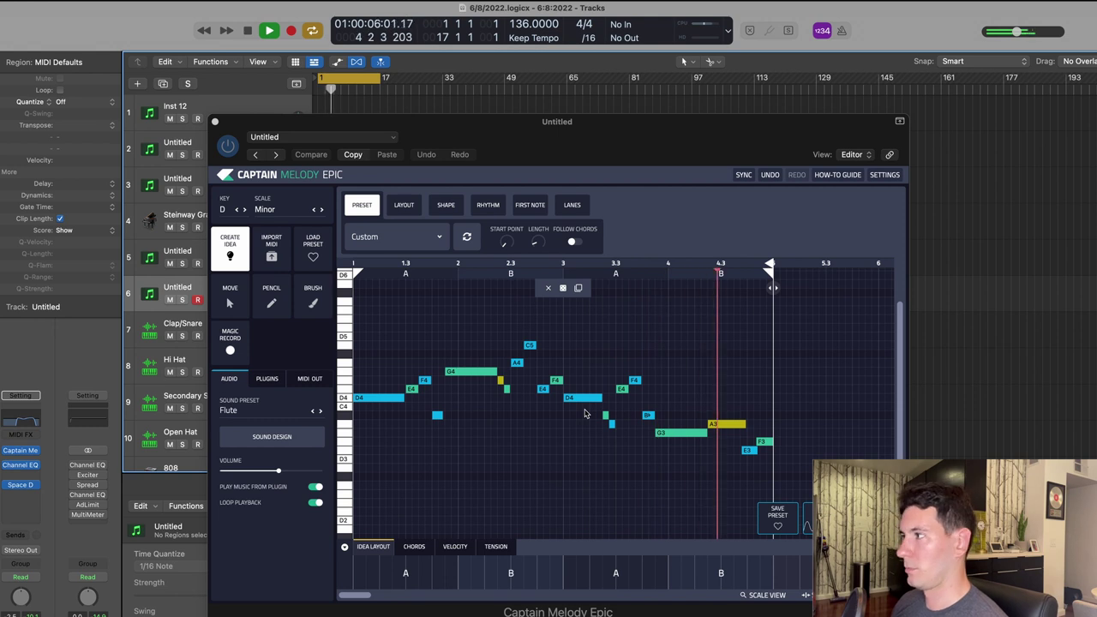
pyautogui.press('space')
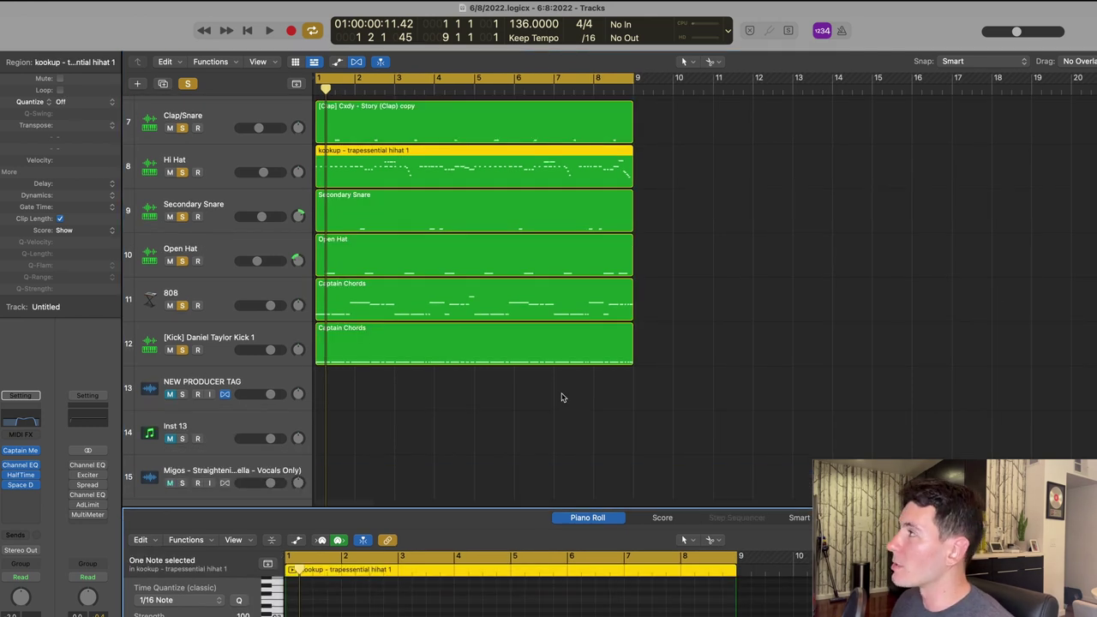
# Start playback of the soloed eight-bar drum, 808 and kick loop.
pyautogui.press('space')
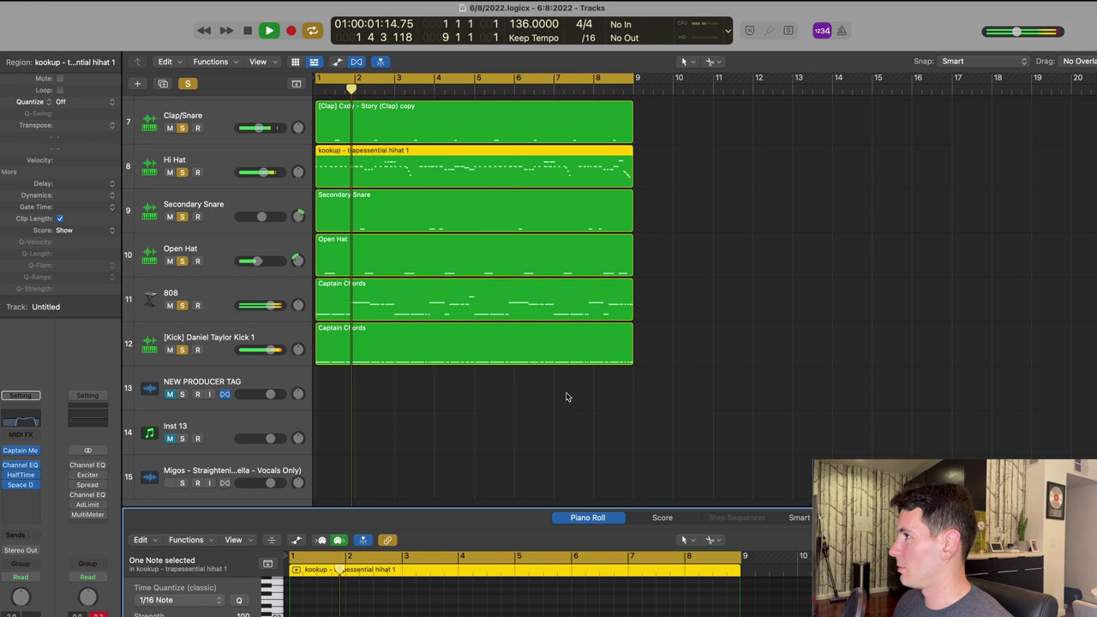